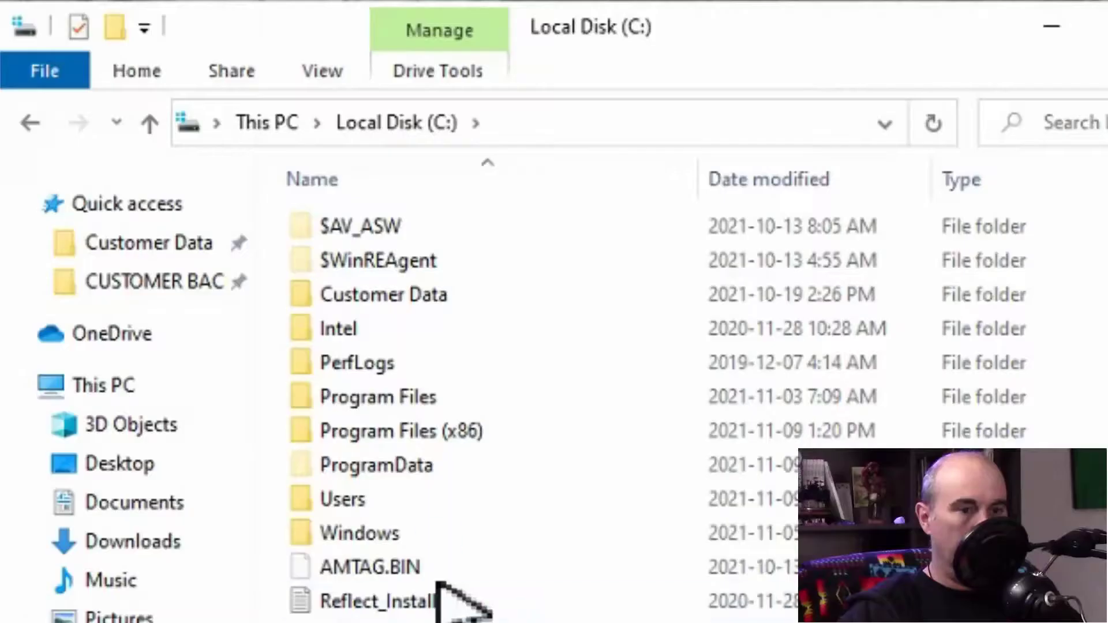
Step: Open C:\Users and select the admin profile folder, beside only Default and Public
double_click(395, 496)
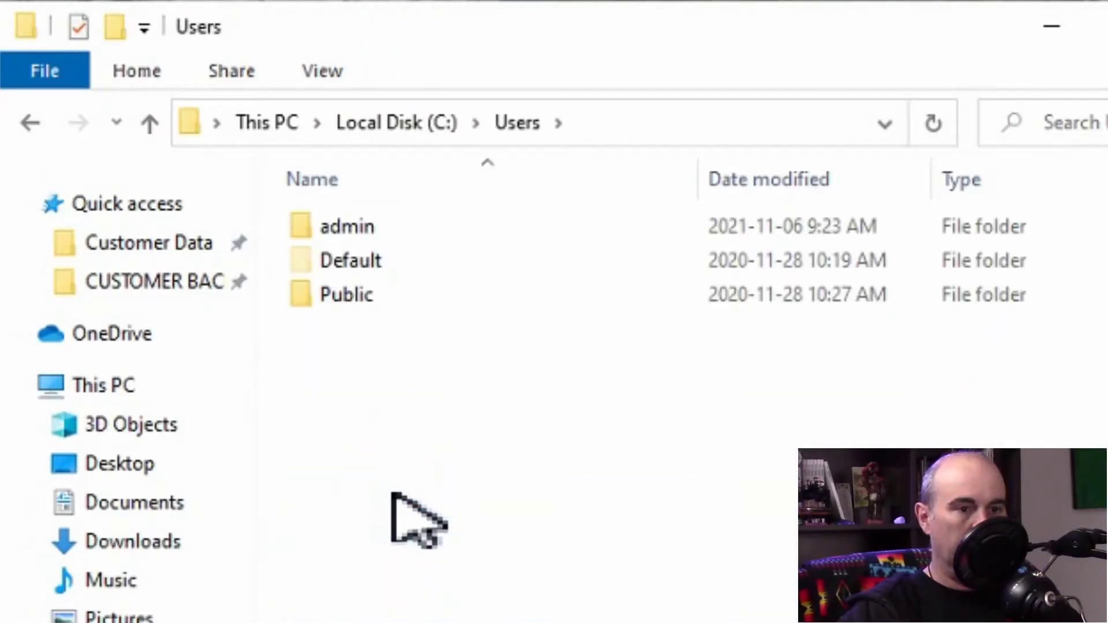
left_click(380, 224)
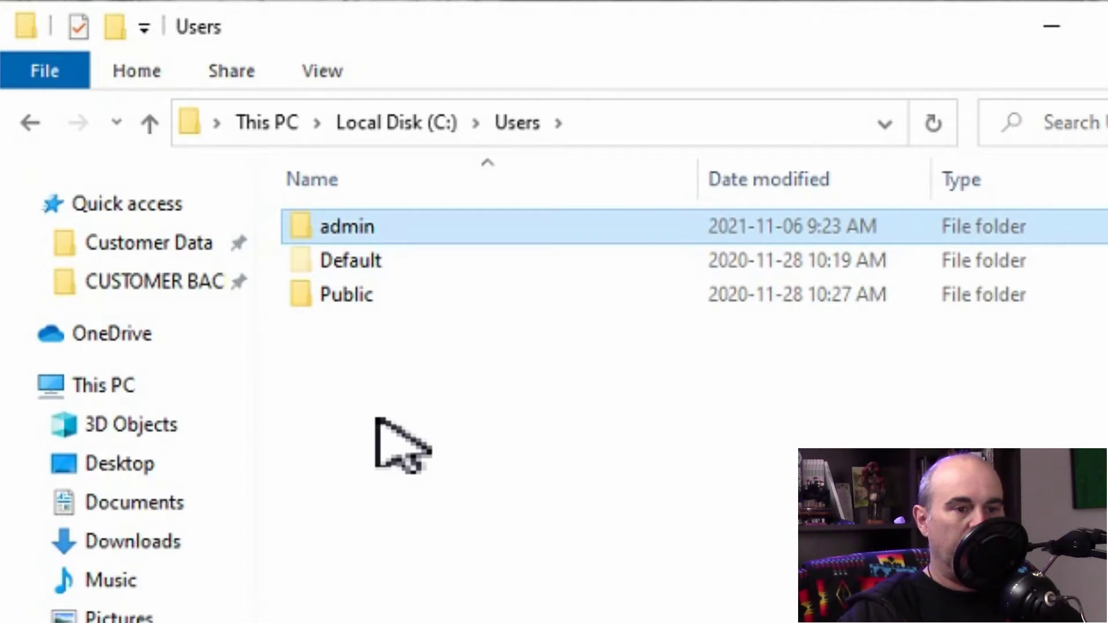
left_click(35, 596)
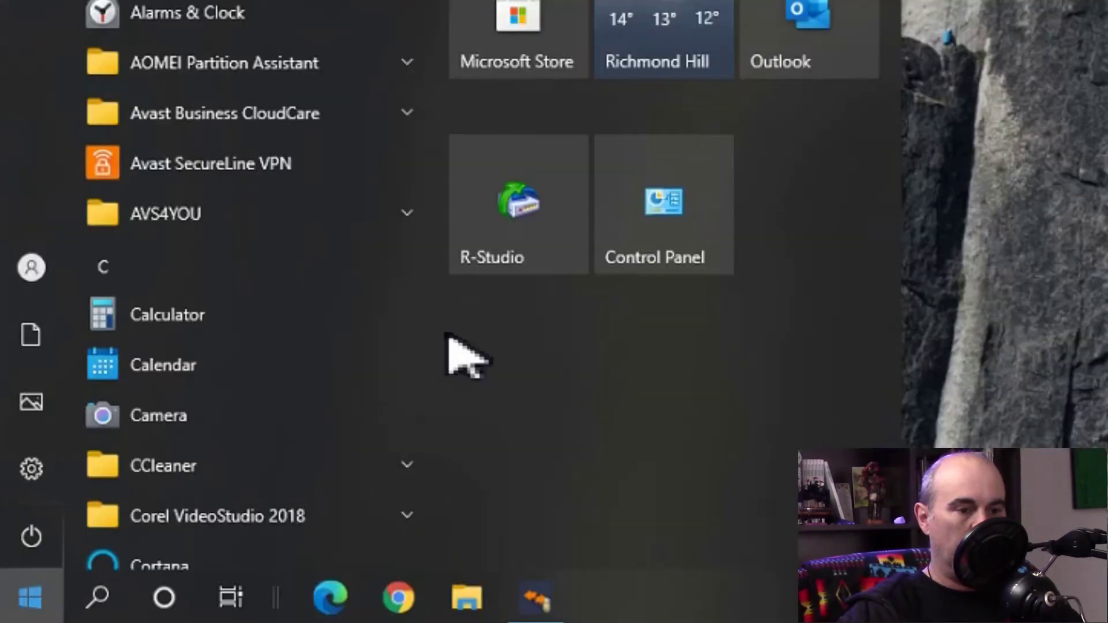
Step: Go from Control Panel's User Accounts and Manage another account to adding a new PC user
left_click(688, 185)
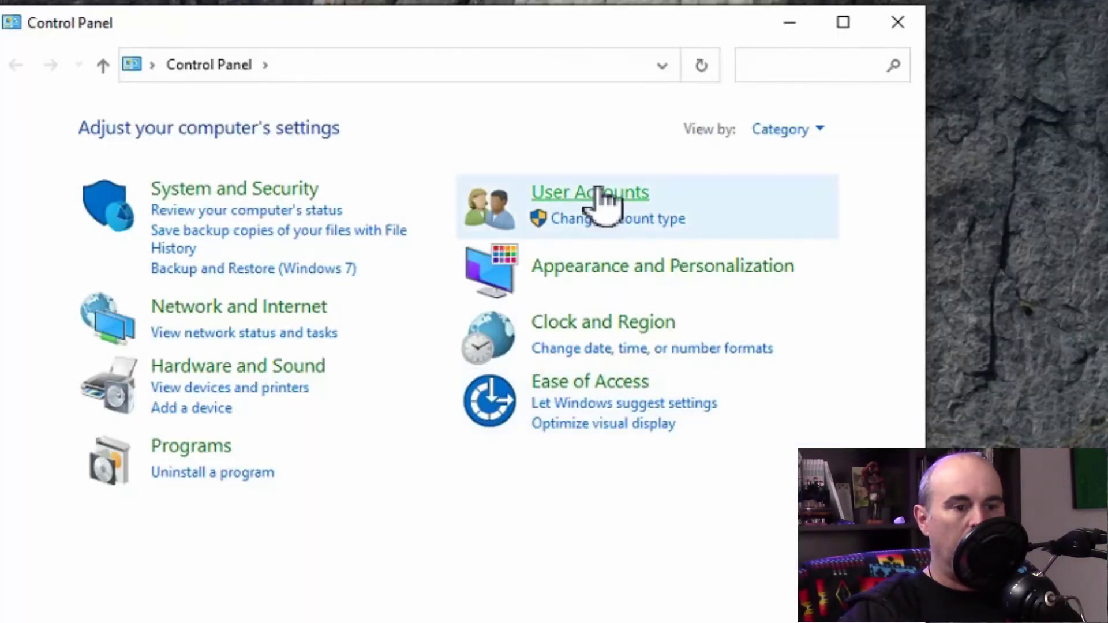
left_click(595, 193)
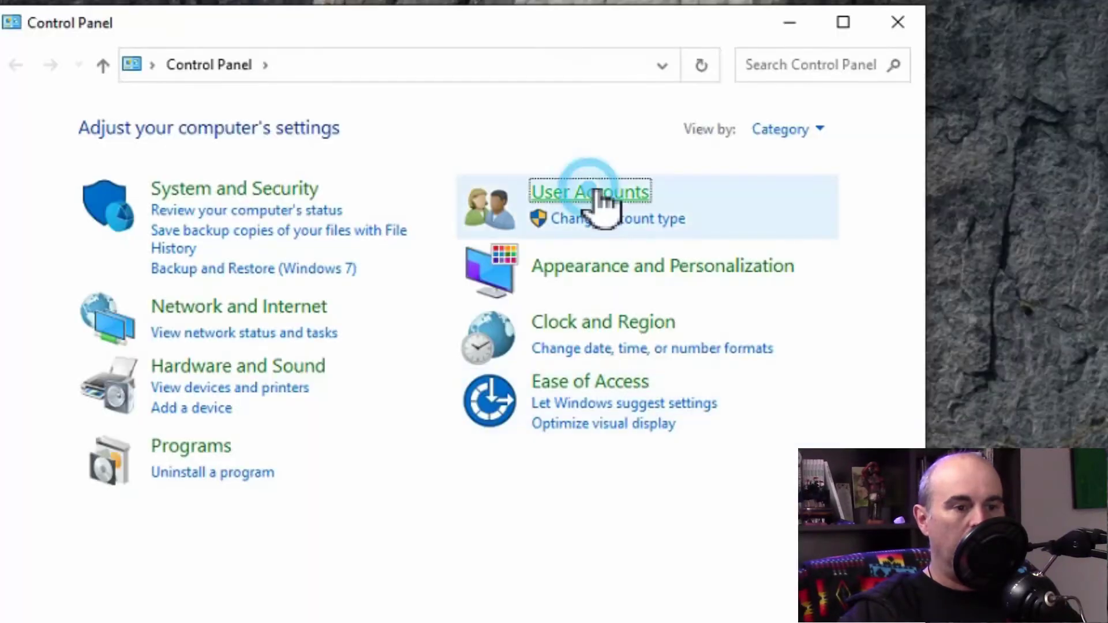
left_click(392, 124)
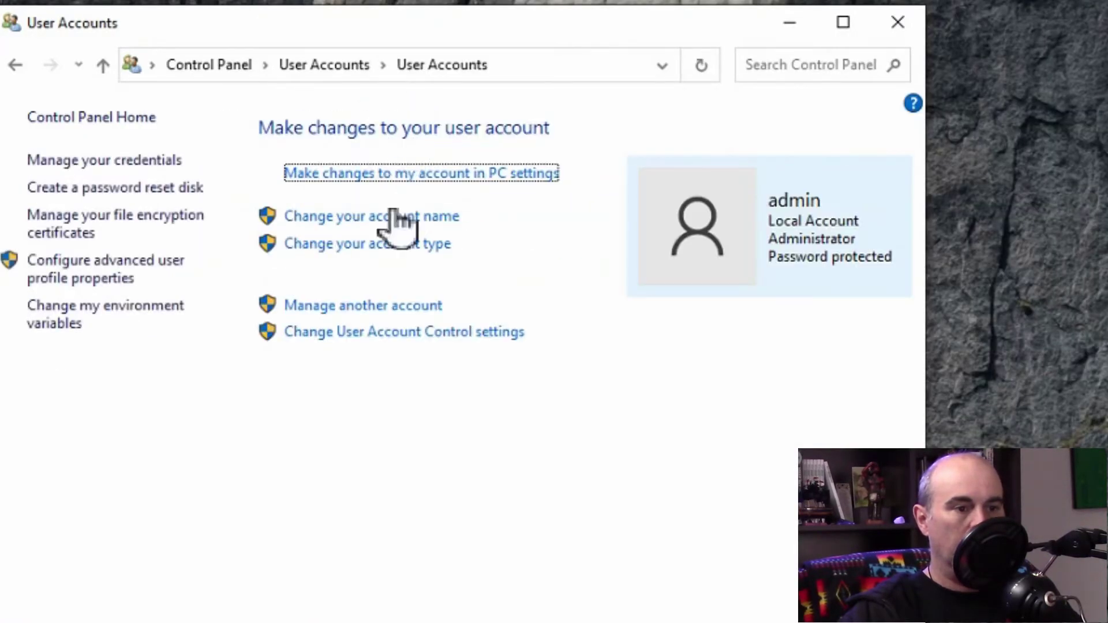
left_click(385, 306)
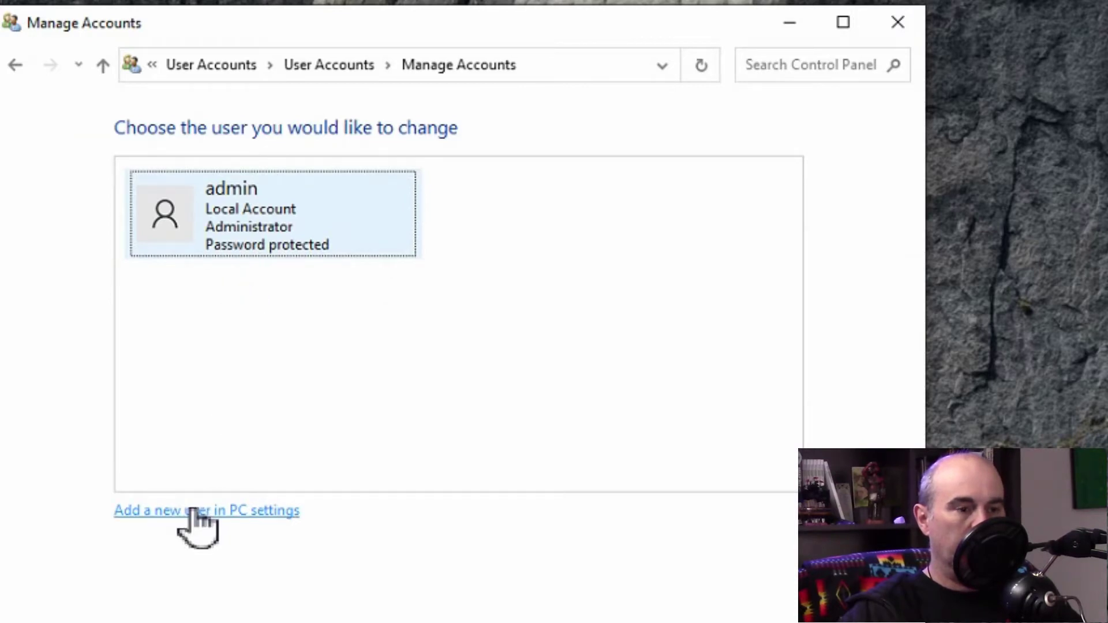
left_click(193, 513)
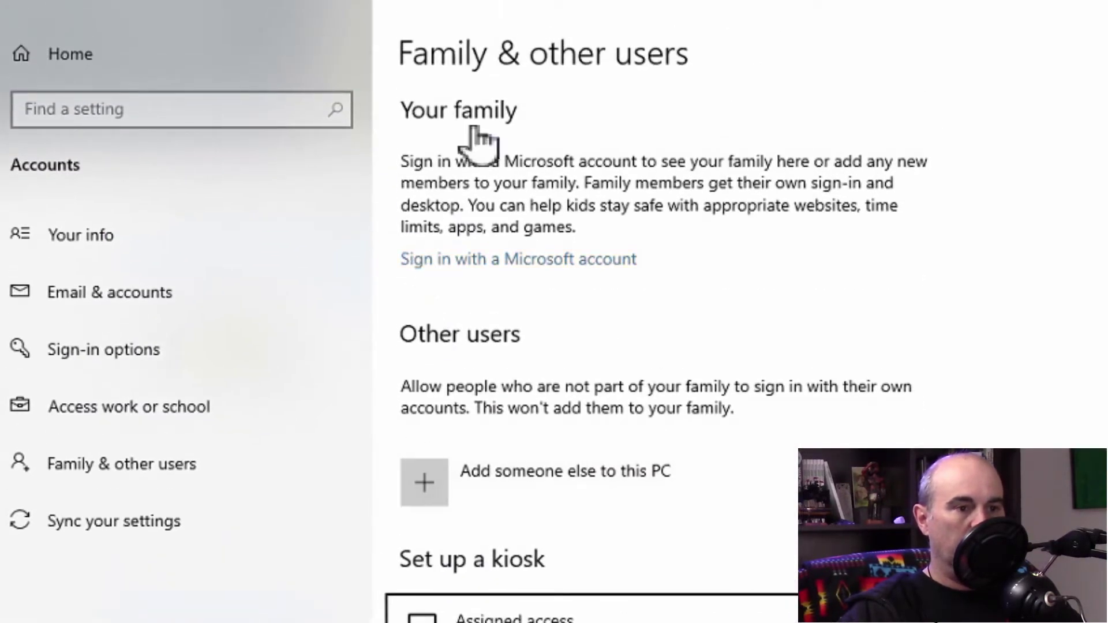
left_click(442, 473)
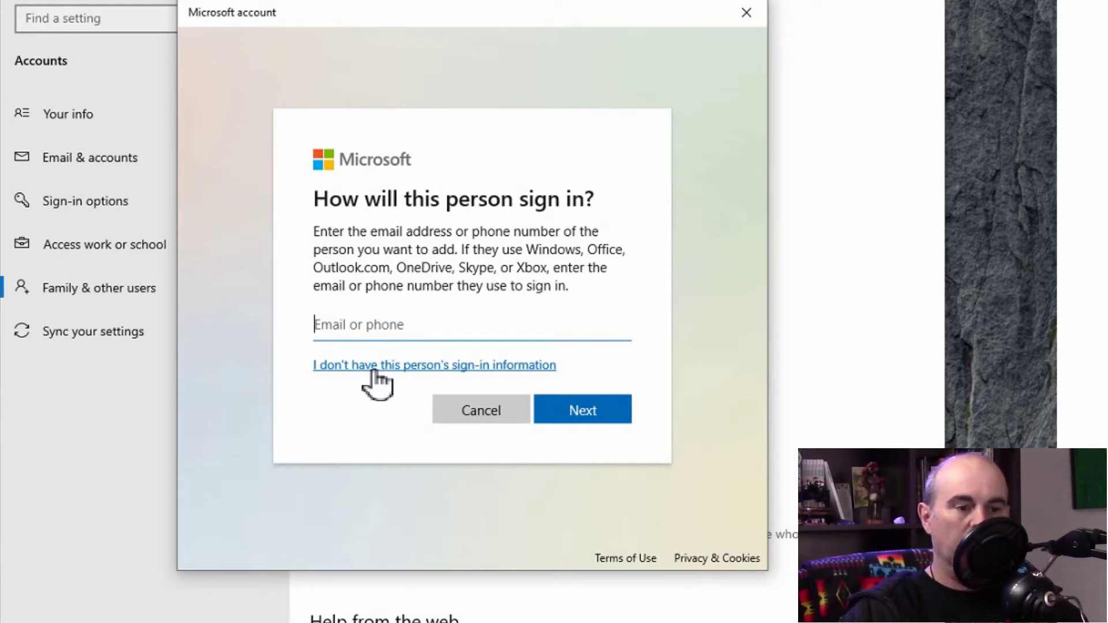
Step: Choose no sign-in information and add the user without a Microsoft account
left_click(375, 381)
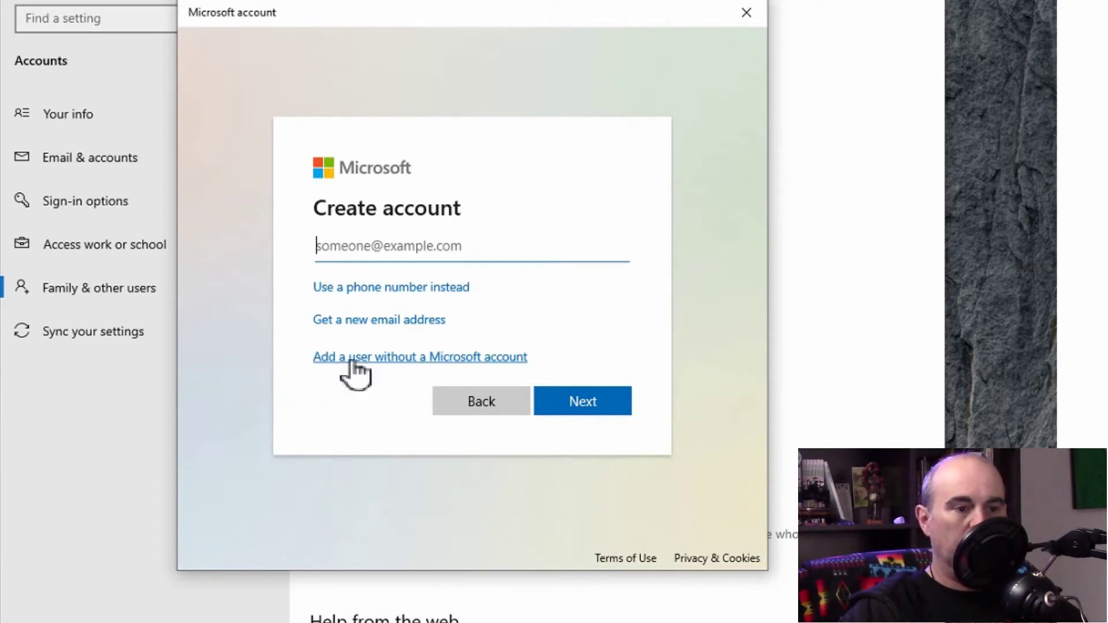
left_click(383, 358)
type("Roberta")
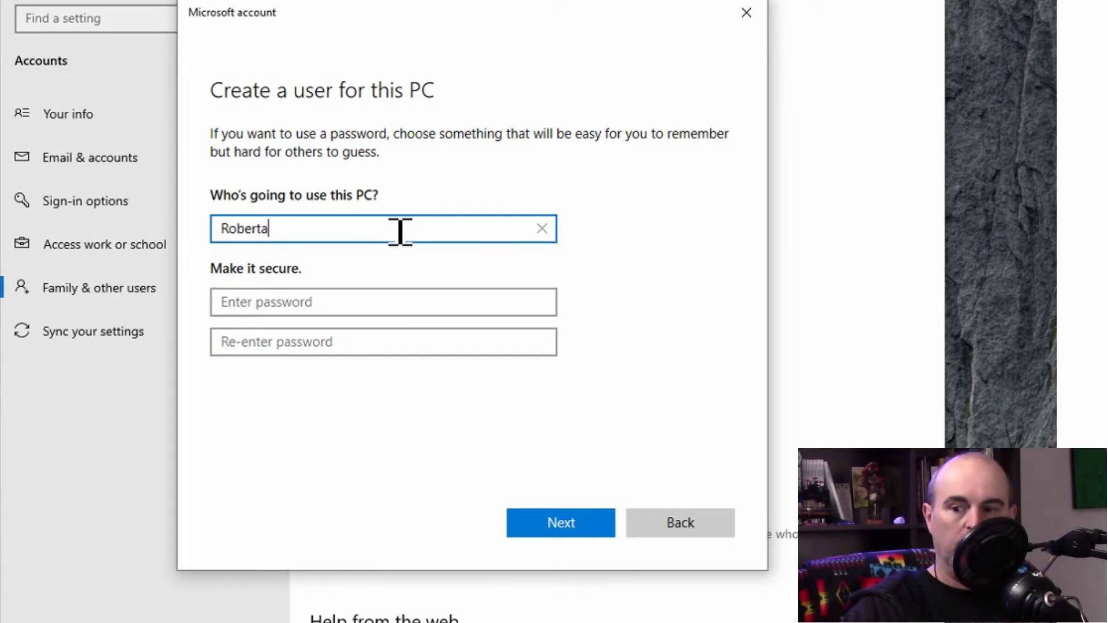
Step: Enter and confirm the password for the new Roberta account
key("Tab")
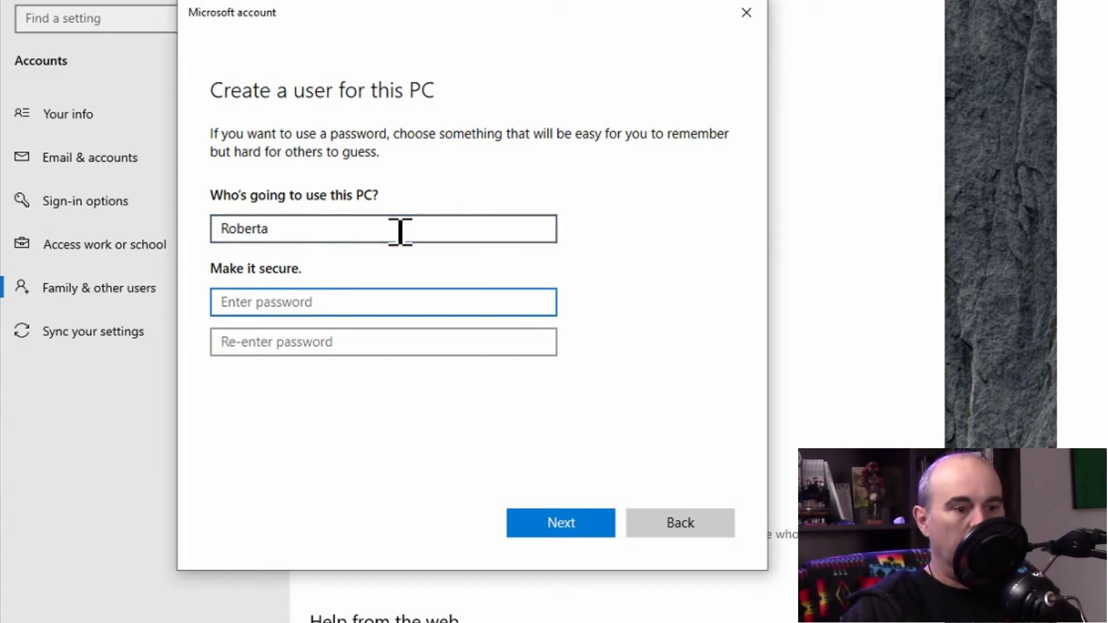
type("••")
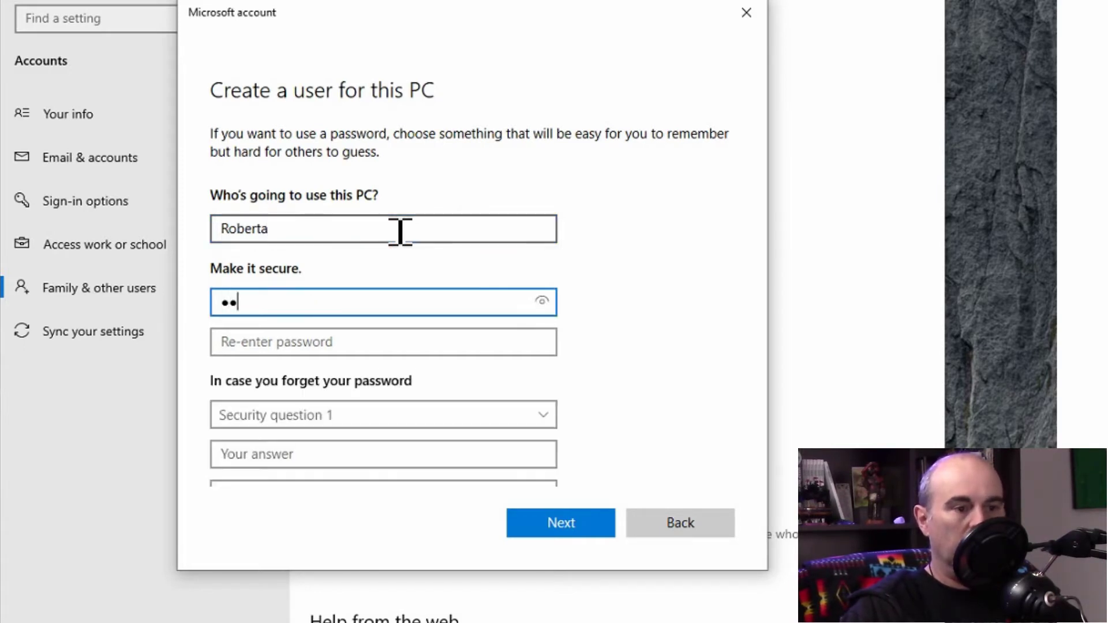
type("•")
key("Tab")
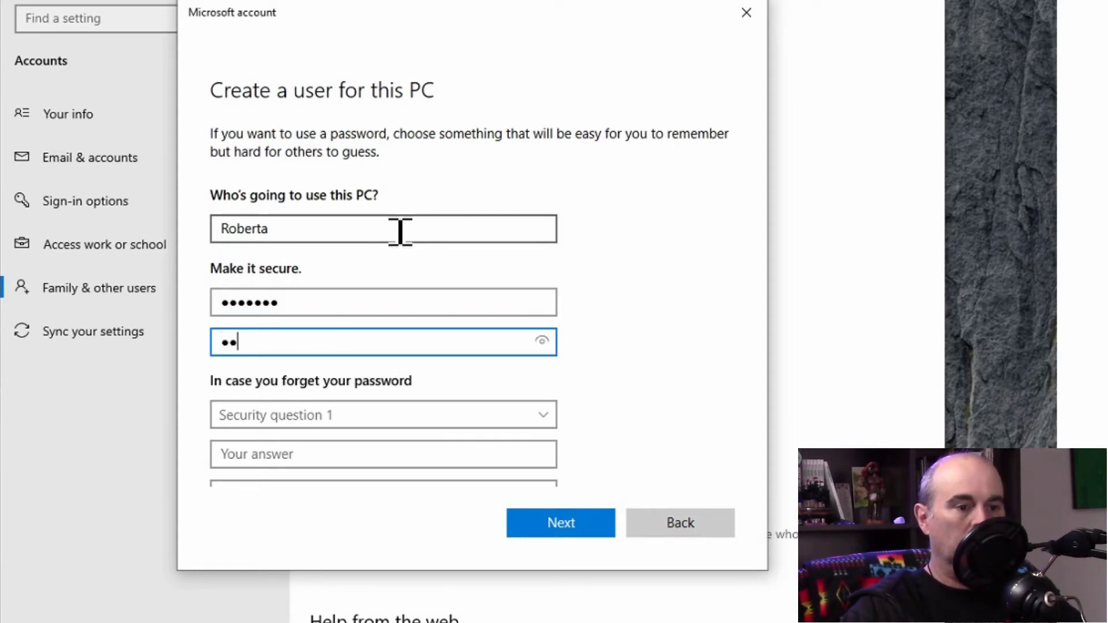
key("Tab")
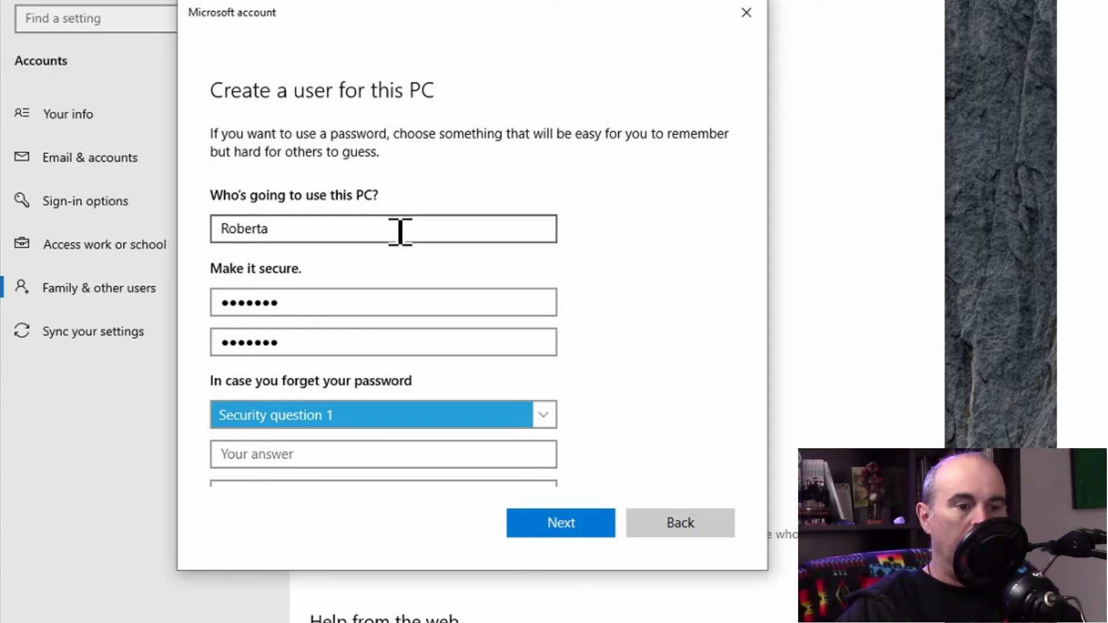
Step: Pick first pet's name, birth city and childhood nickname as security questions, answer them, and finish
scroll(597, 309, "down", 3)
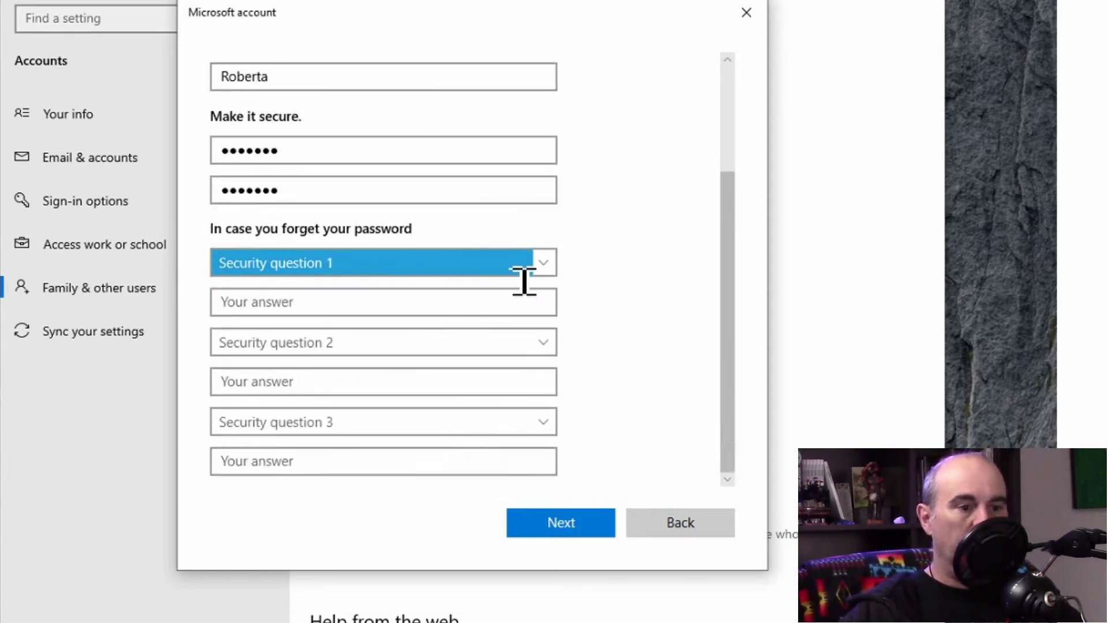
left_click(441, 275)
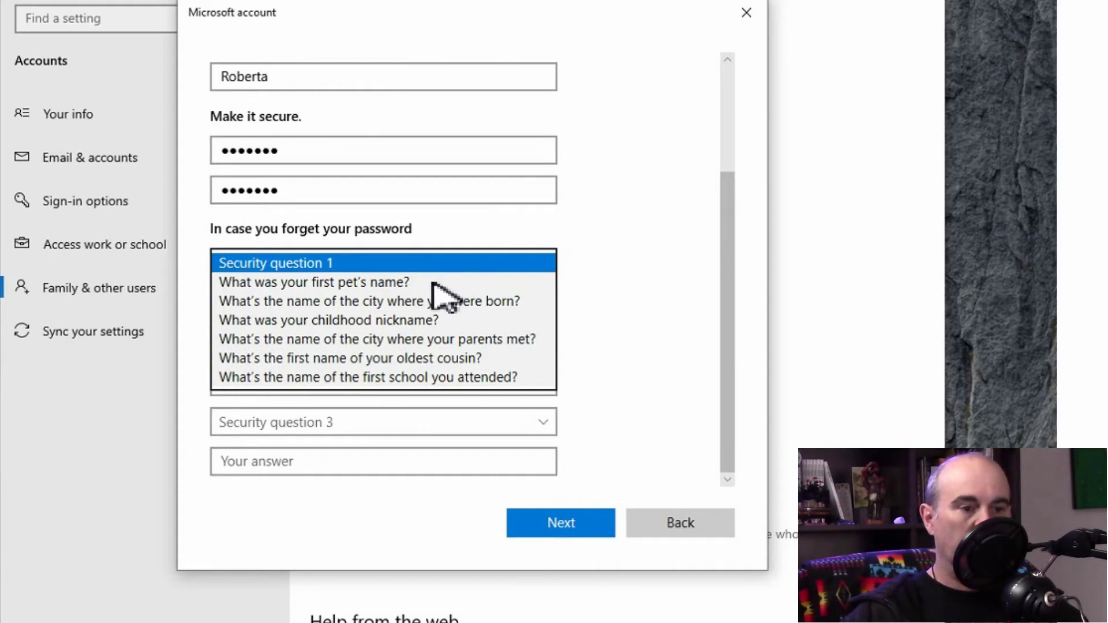
left_click(433, 283)
left_click(378, 299)
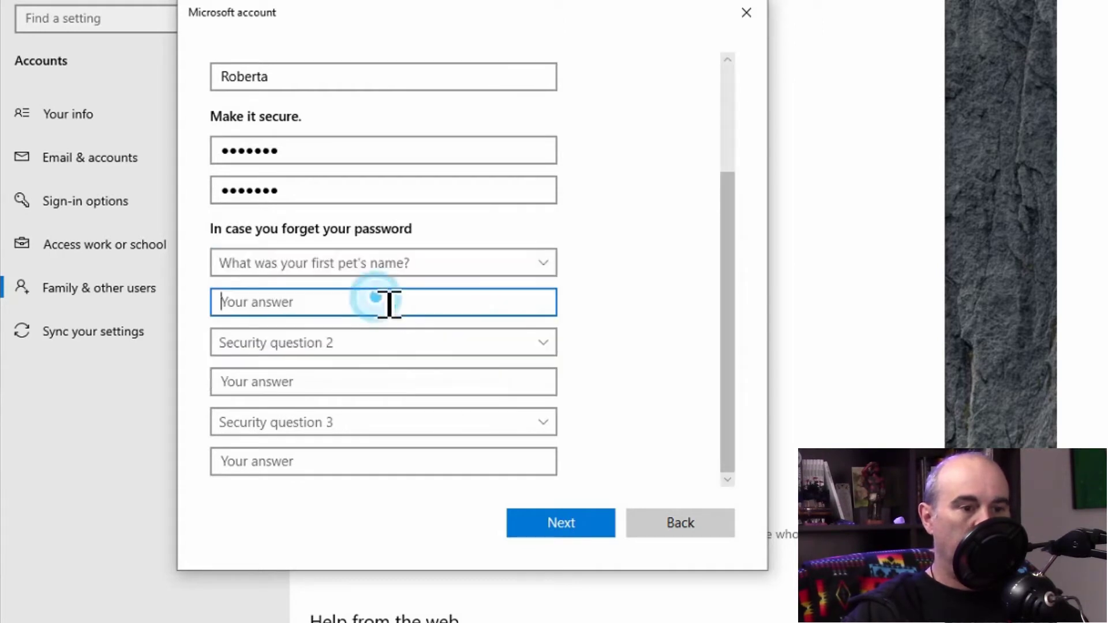
left_click(353, 346)
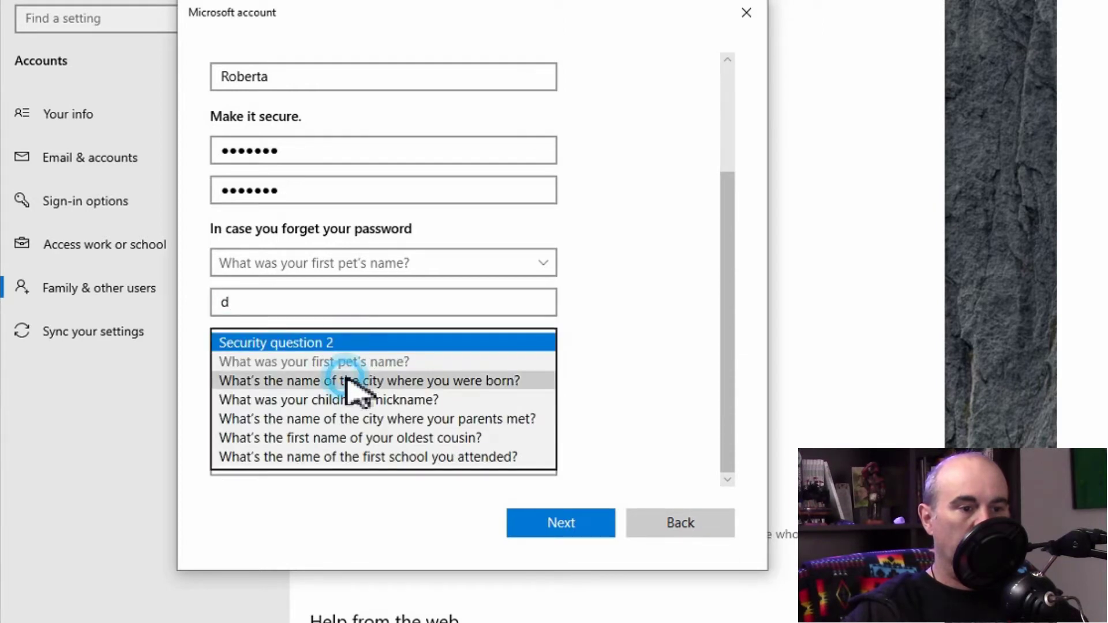
left_click(349, 381)
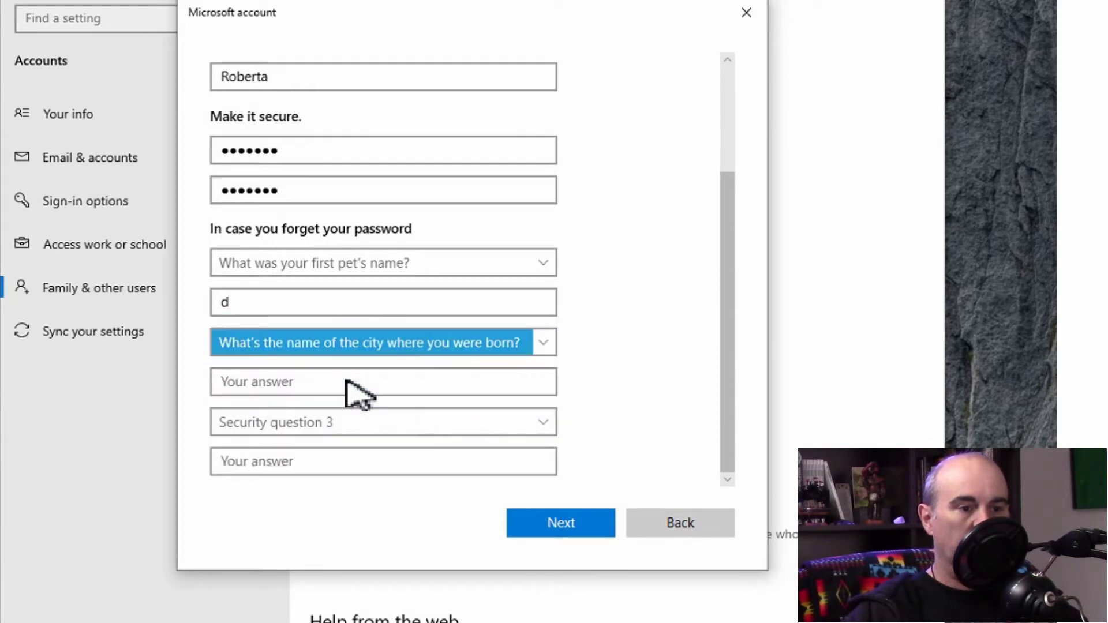
left_click(323, 430)
left_click(312, 478)
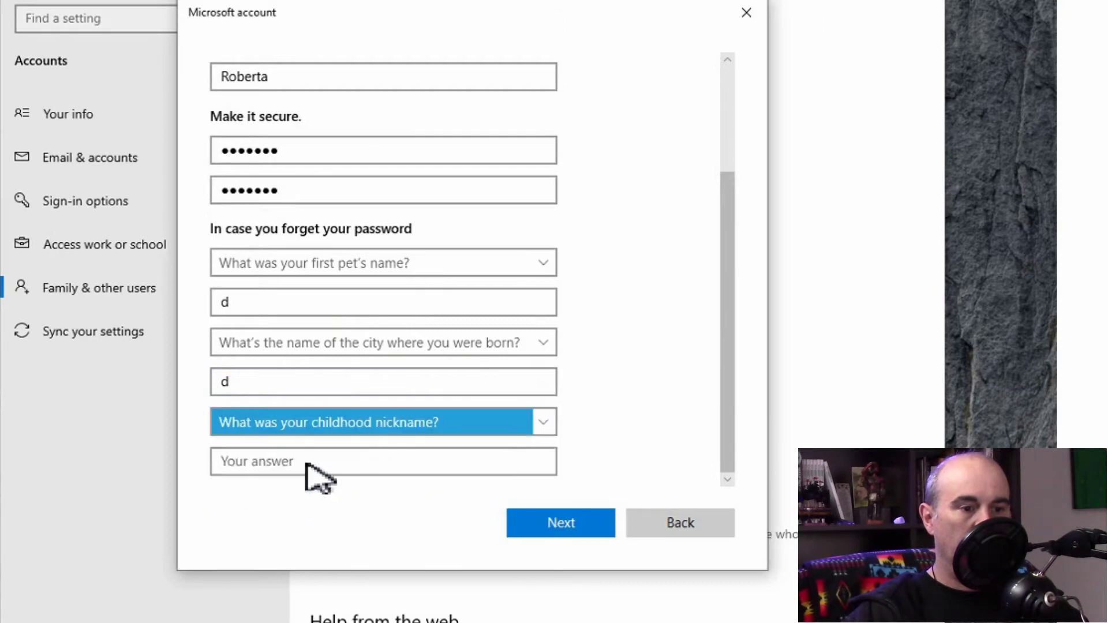
left_click(314, 464)
type("d")
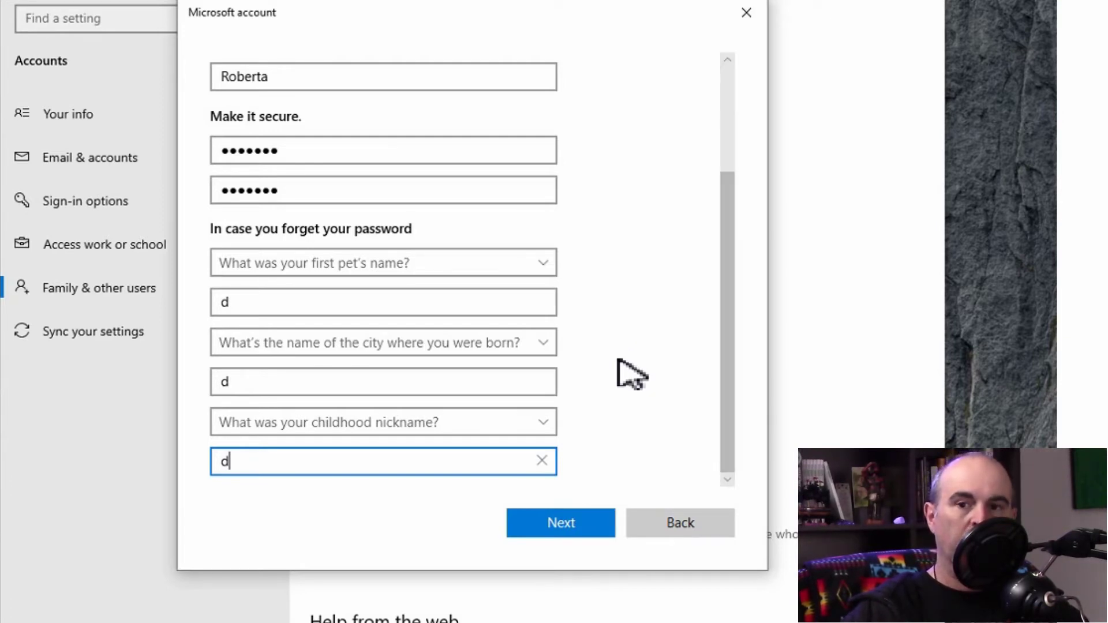
left_click(573, 526)
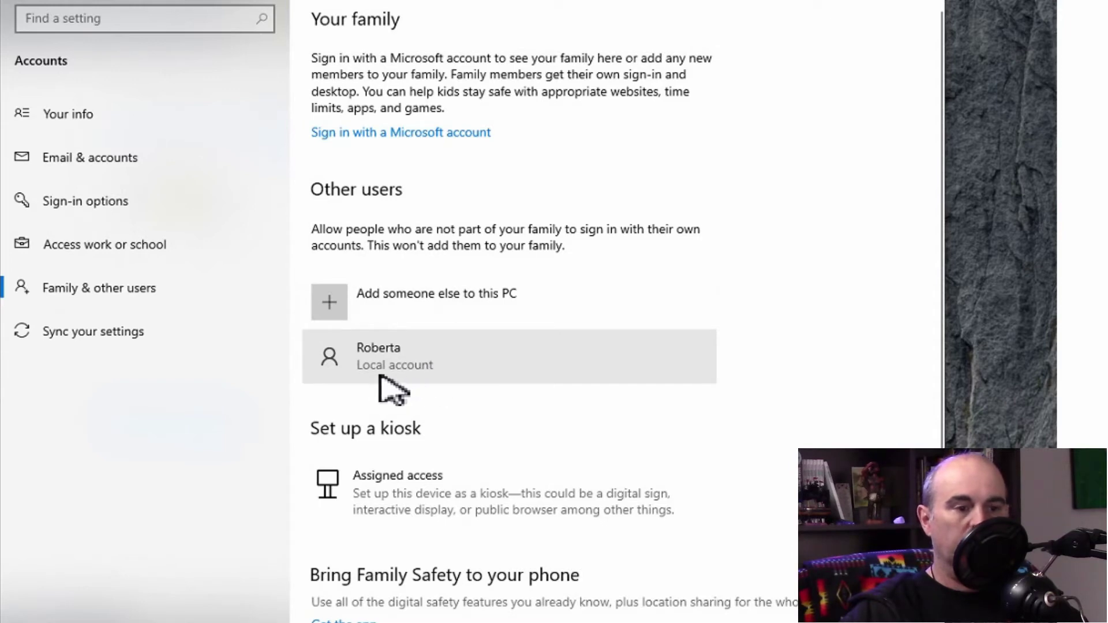
left_click(413, 371)
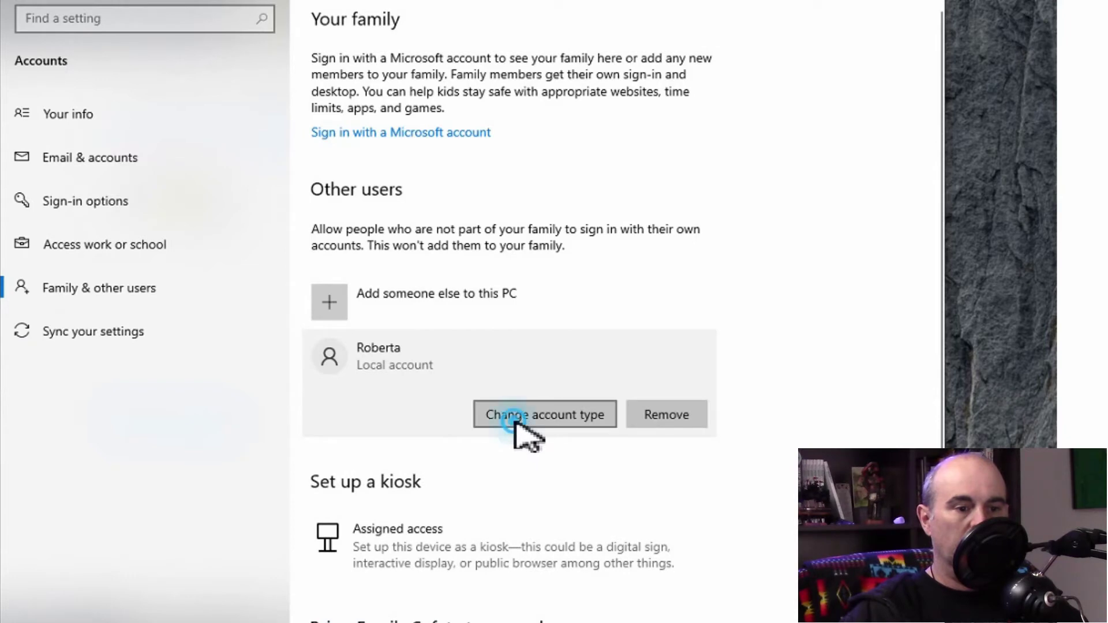
left_click(517, 423)
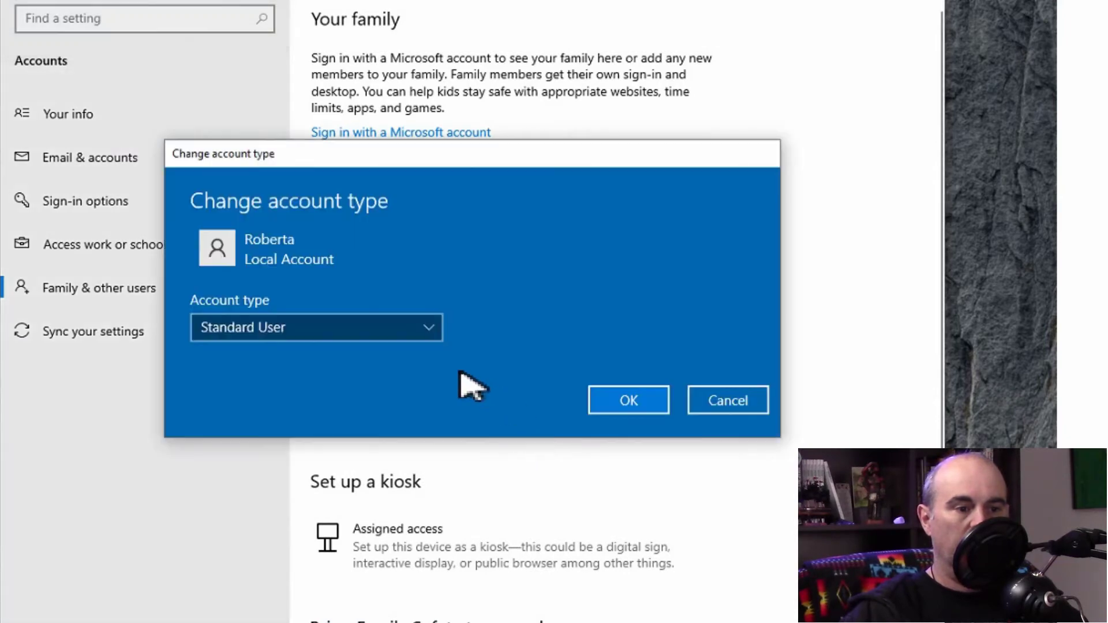
left_click(266, 334)
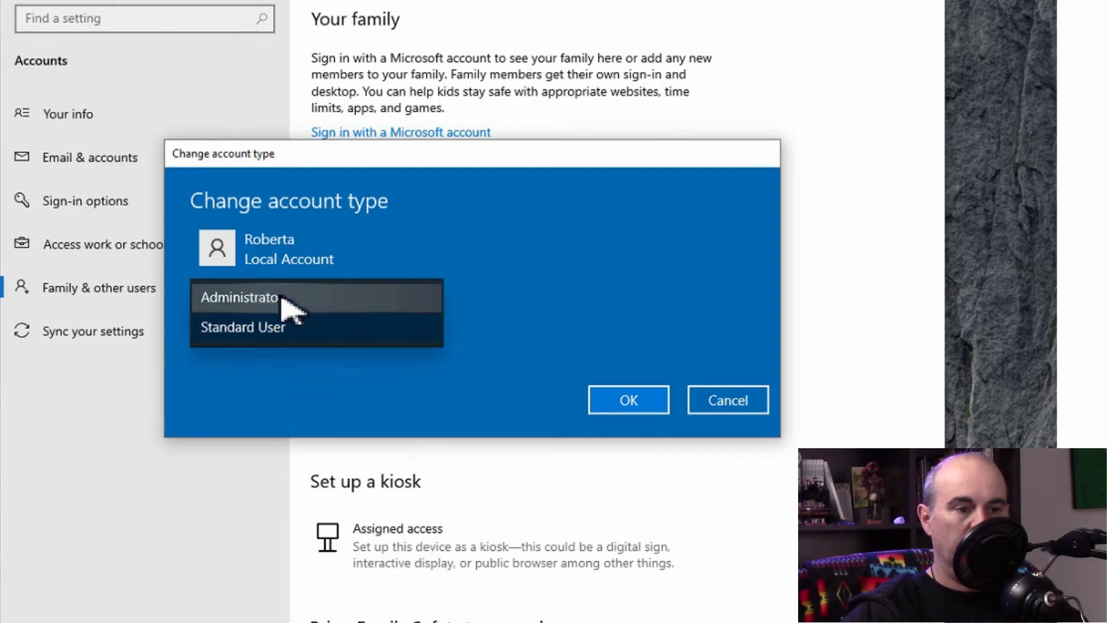
left_click(287, 304)
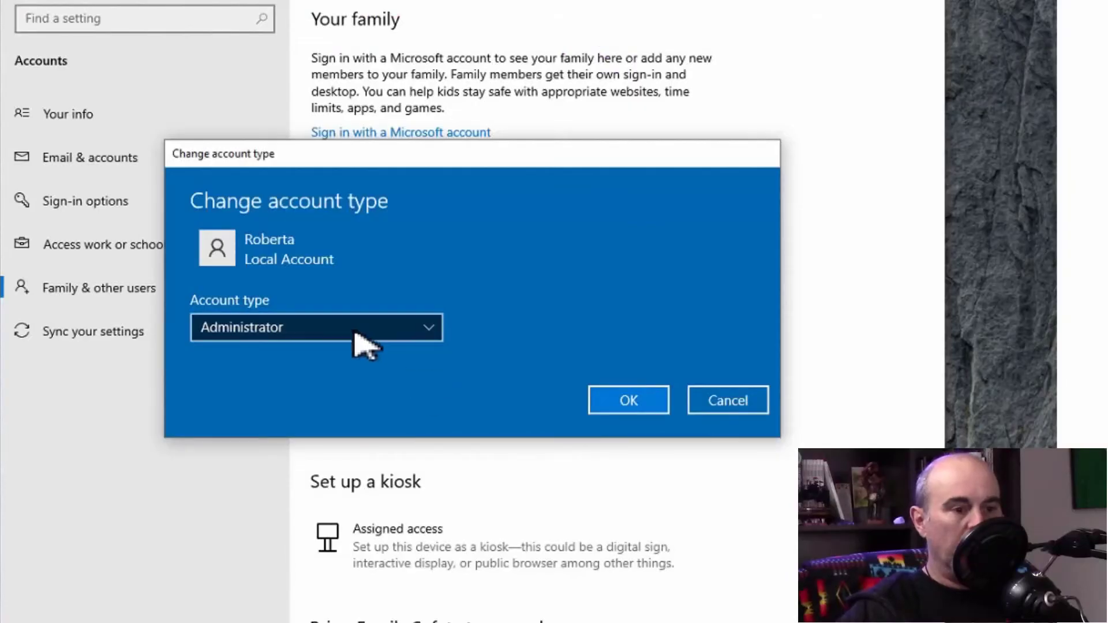
left_click(637, 404)
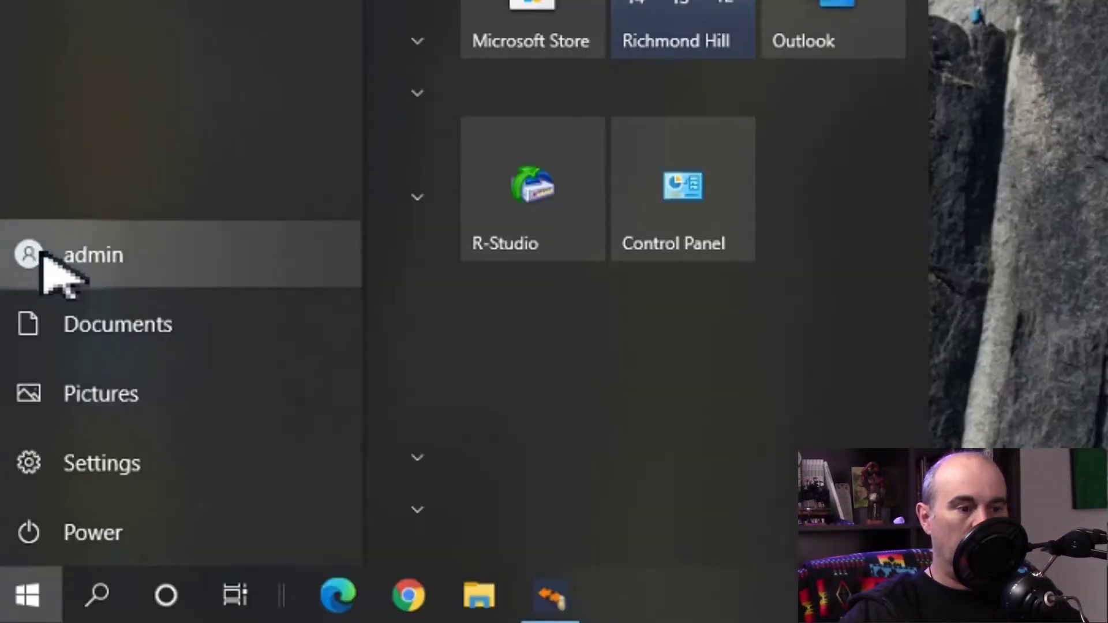
Step: Sign out of admin and sign in as Roberta with her password
left_click(42, 256)
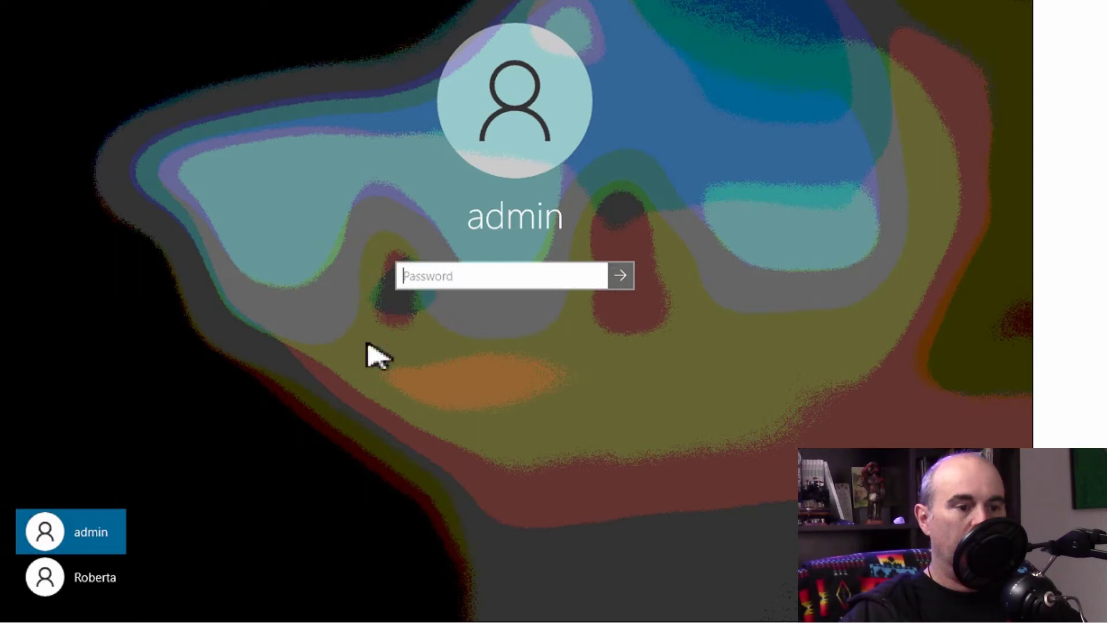
left_click(77, 582)
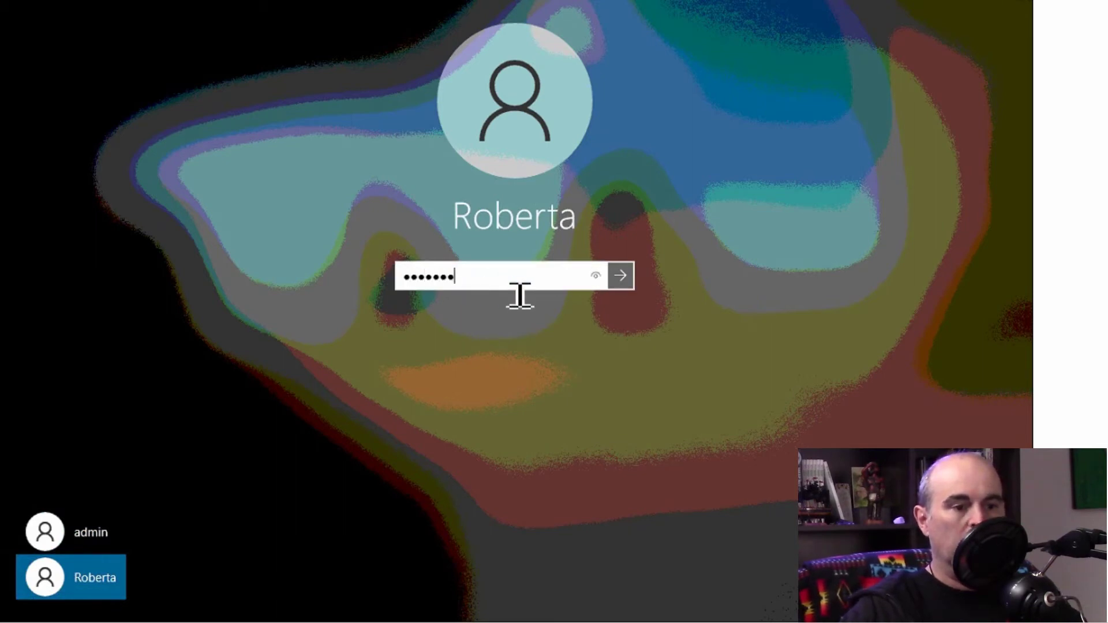
key("Return")
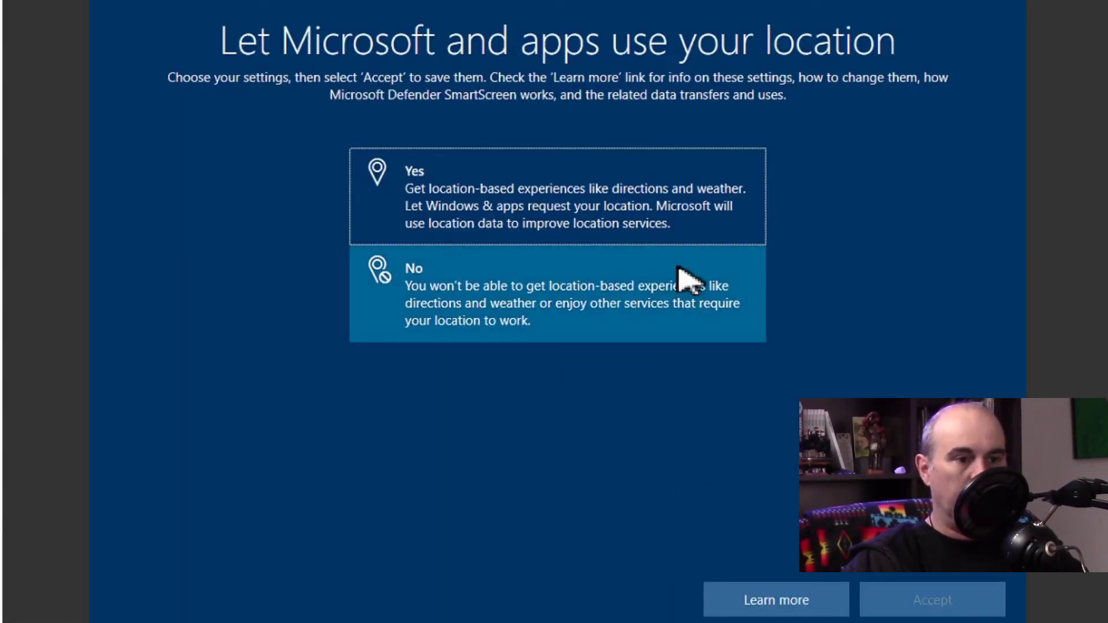
Step: Turn off location and Find my device, and send only required diagnostic data
left_click(571, 321)
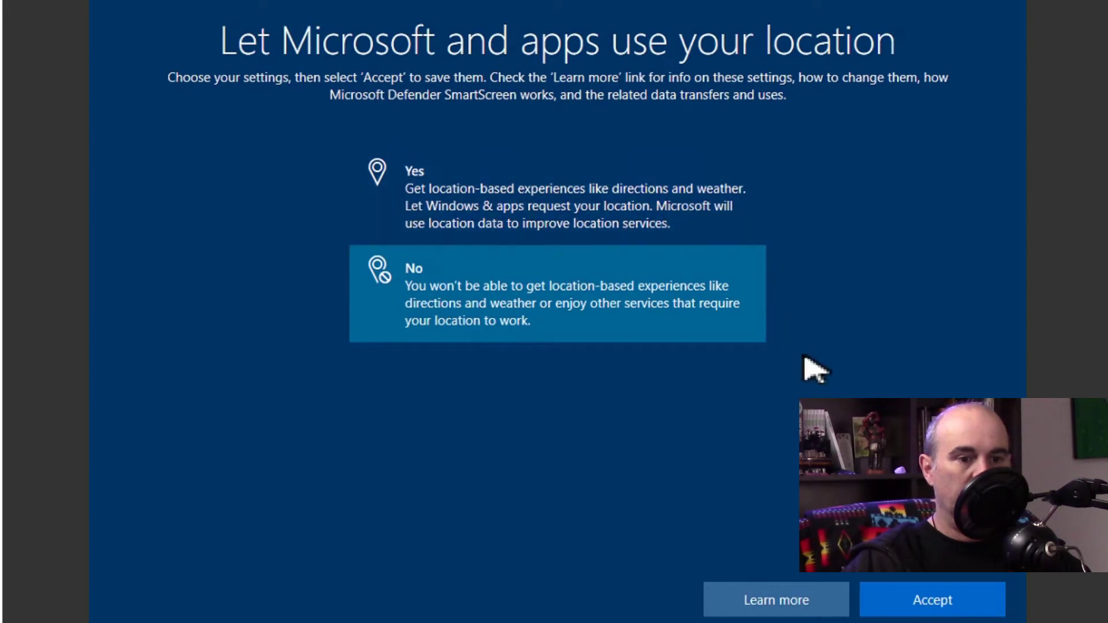
left_click(915, 602)
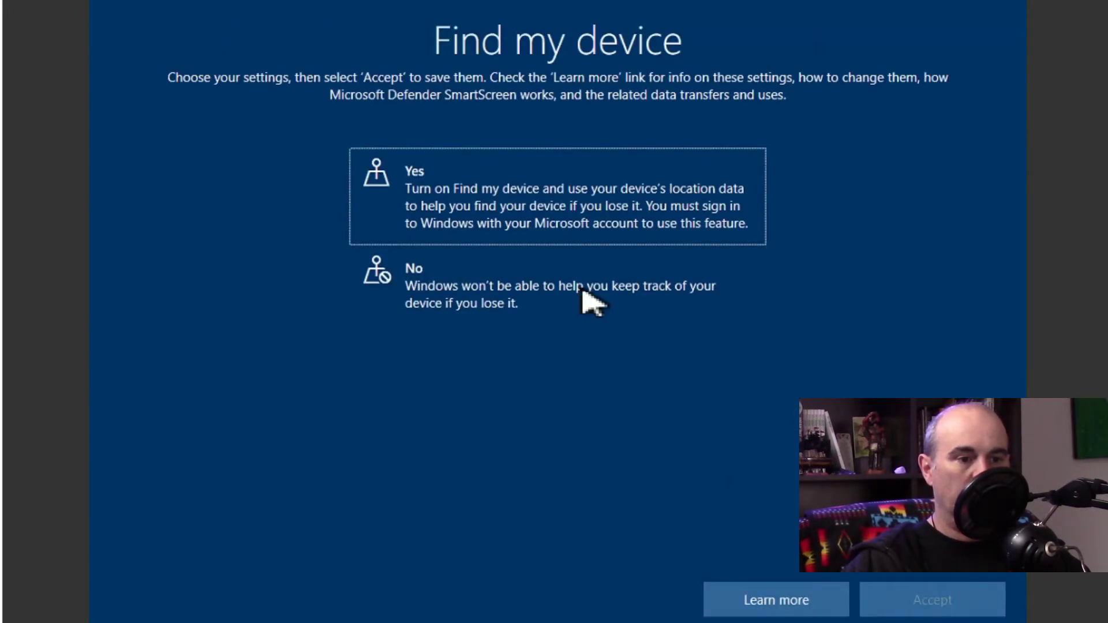
left_click(584, 294)
left_click(905, 602)
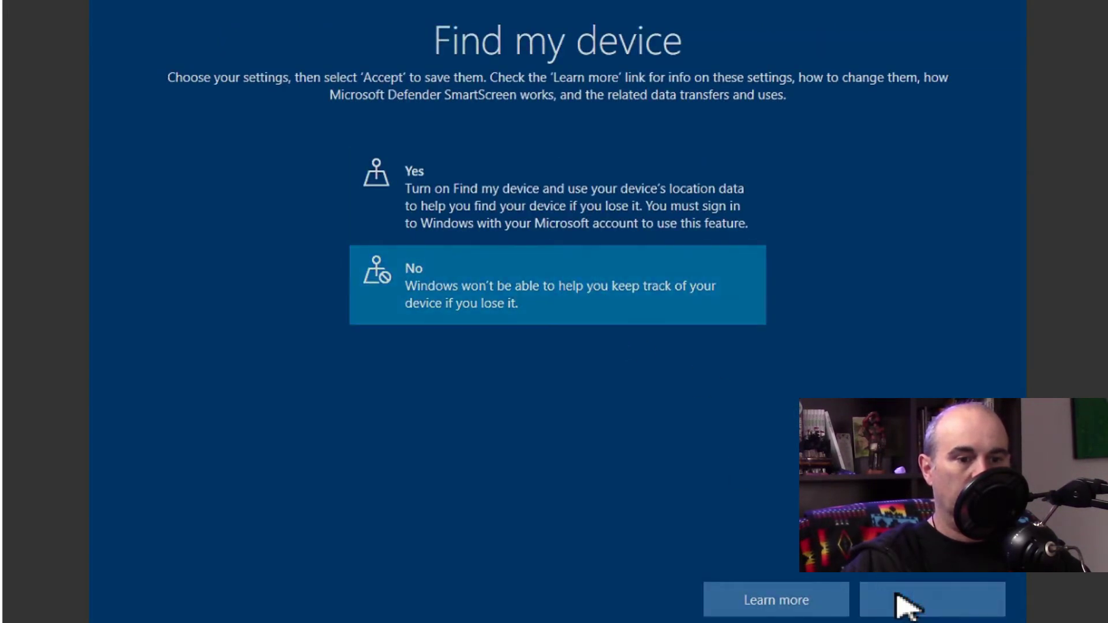
left_click(638, 411)
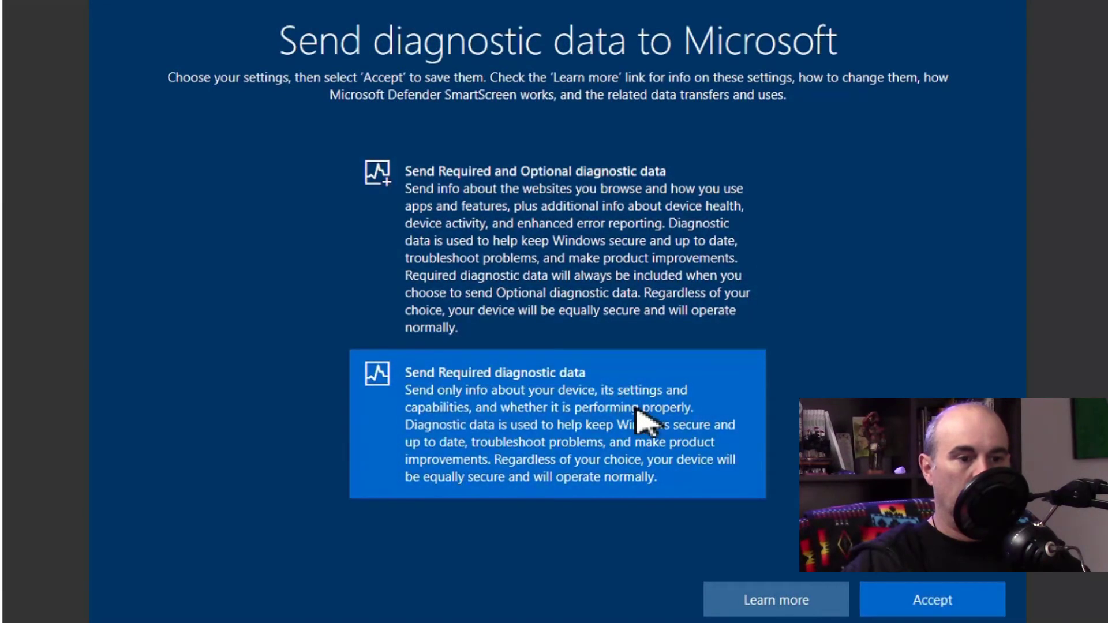
left_click(931, 601)
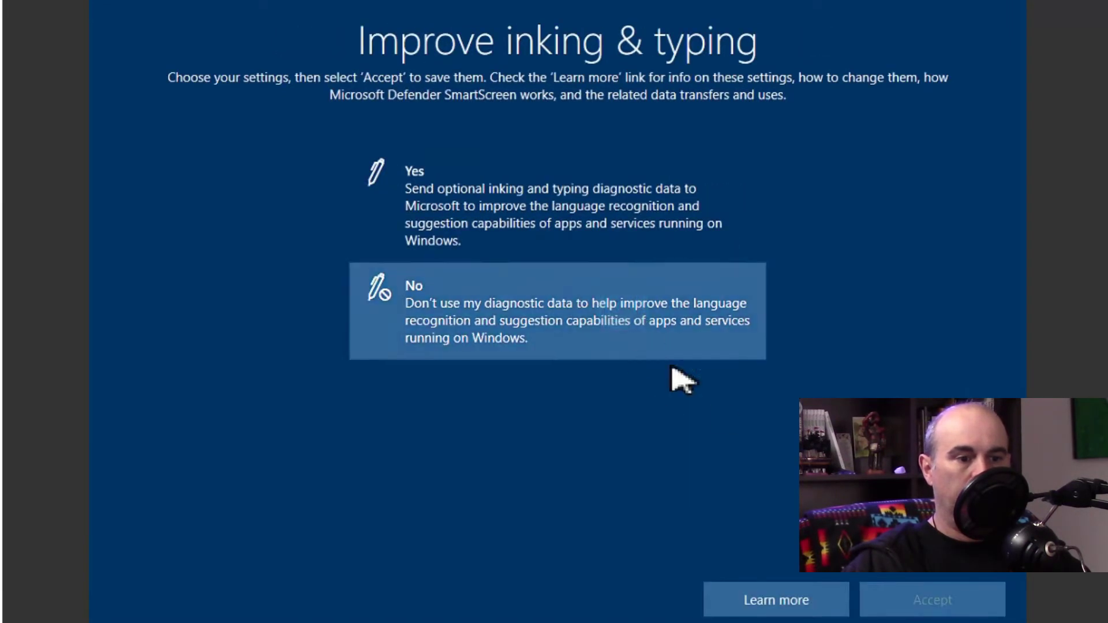
Step: Decline inking and typing, tailored experiences and advertising ID, finishing setup
left_click(669, 355)
left_click(898, 601)
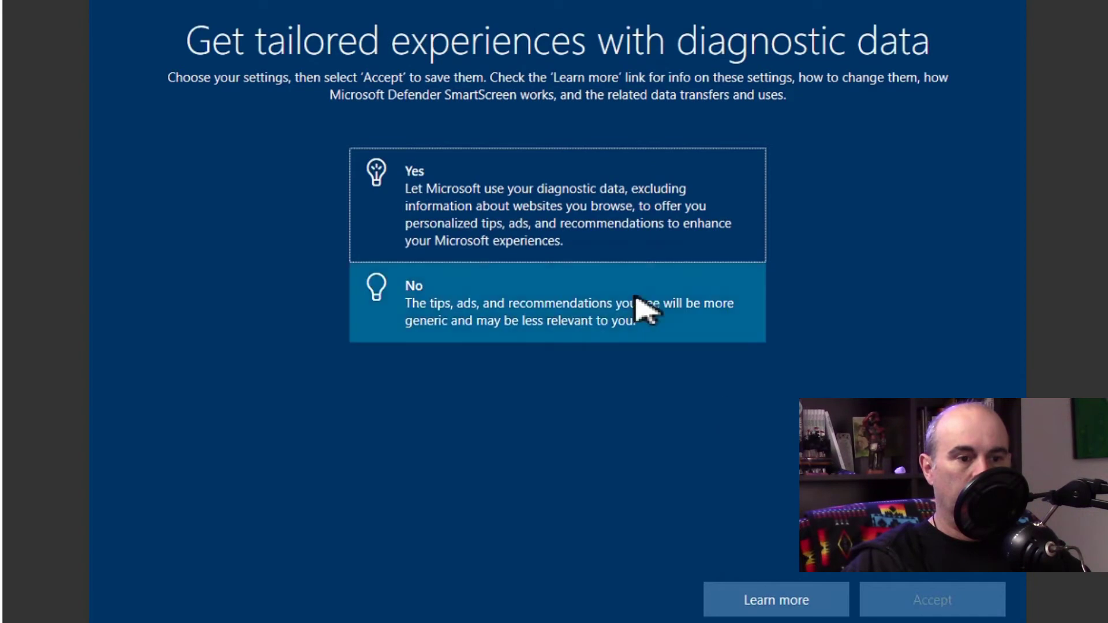
left_click(636, 299)
left_click(897, 601)
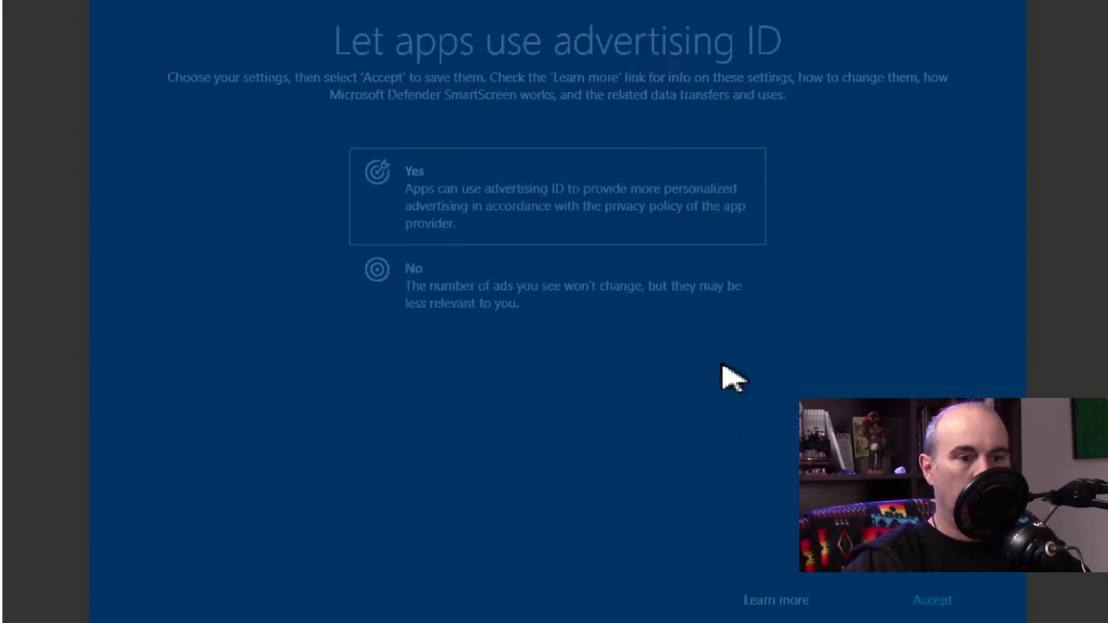
left_click(676, 291)
left_click(897, 609)
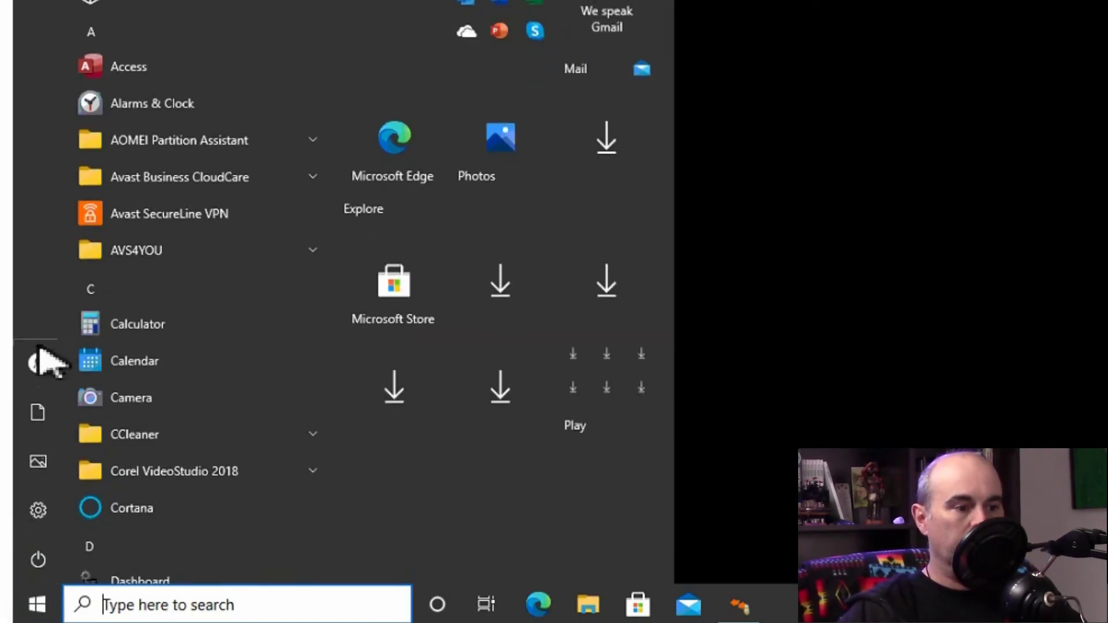
Step: Navigate File Explorer to This PC > Local Disk (C:) > Users
left_click(43, 369)
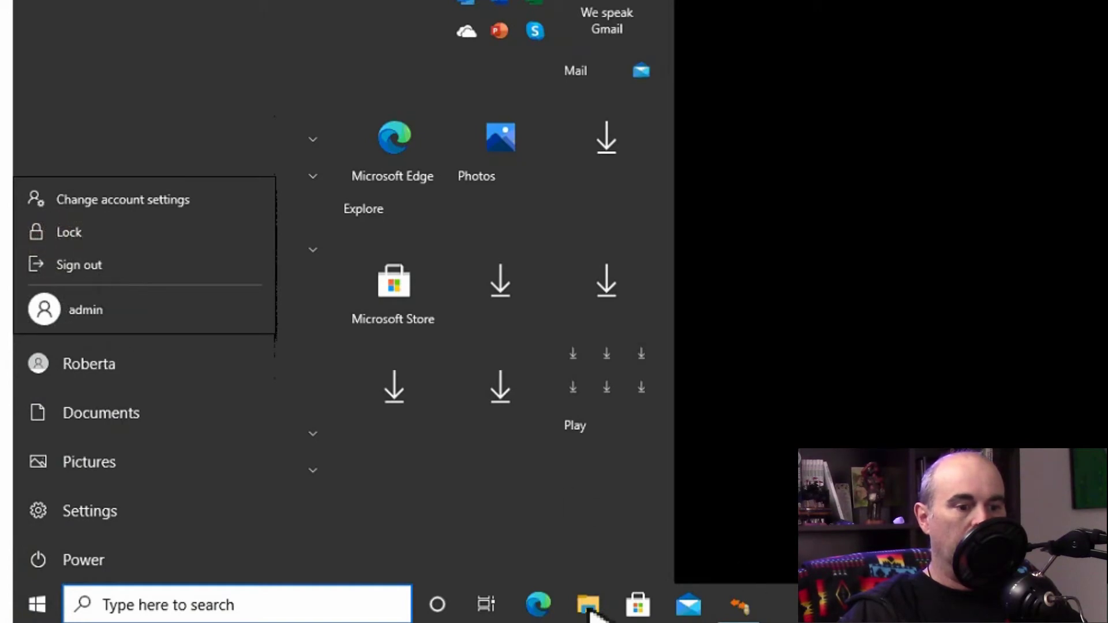
left_click(588, 604)
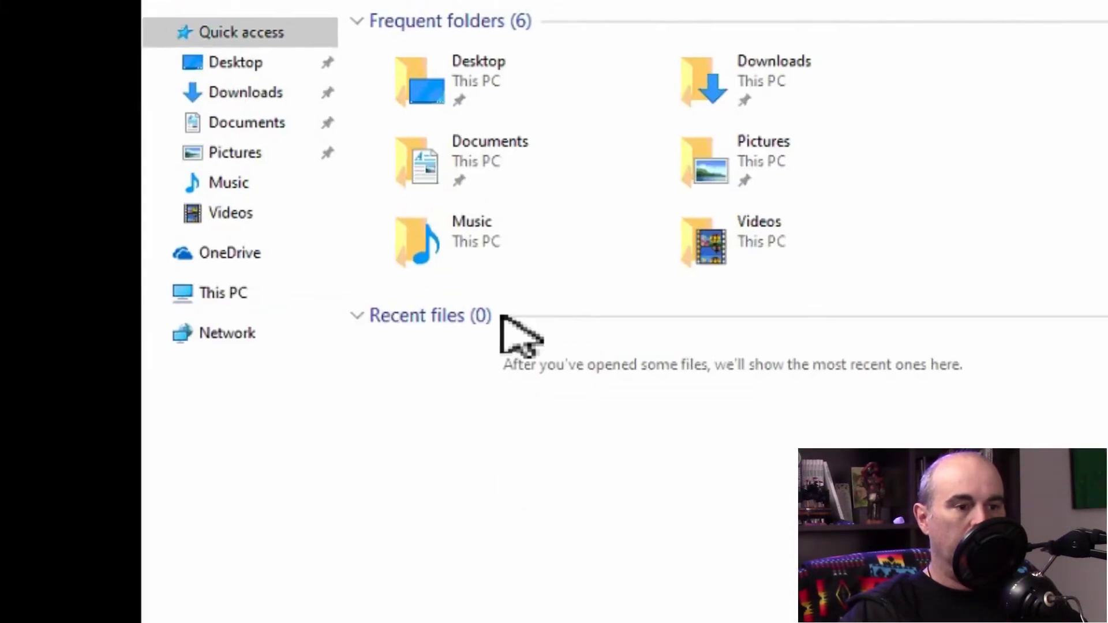
left_click(111, 507)
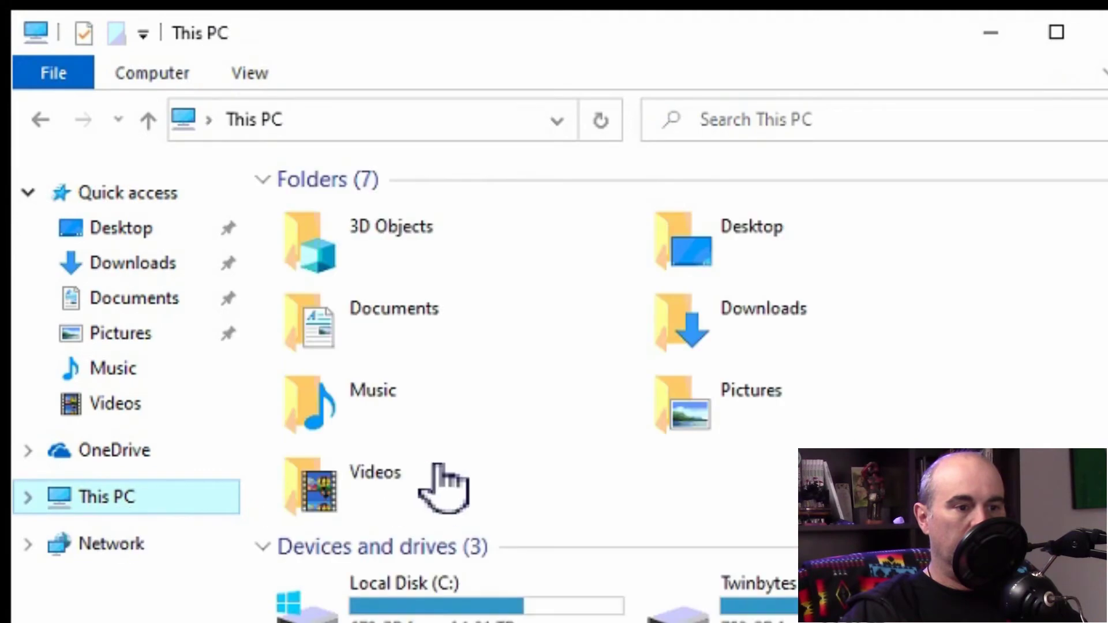
double_click(456, 593)
left_click(354, 367)
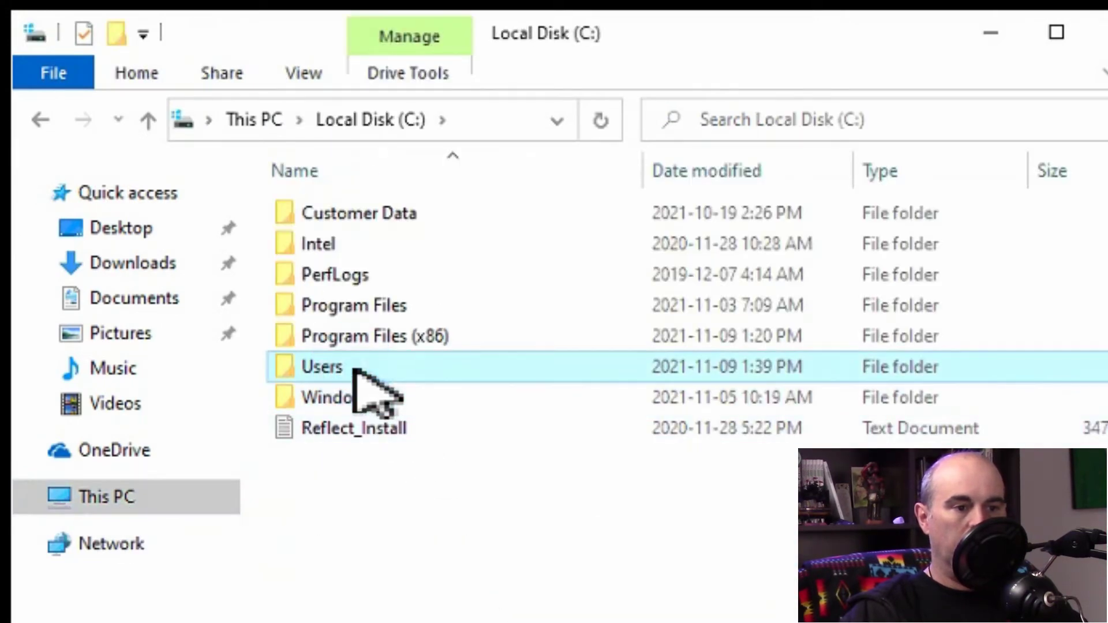
double_click(355, 370)
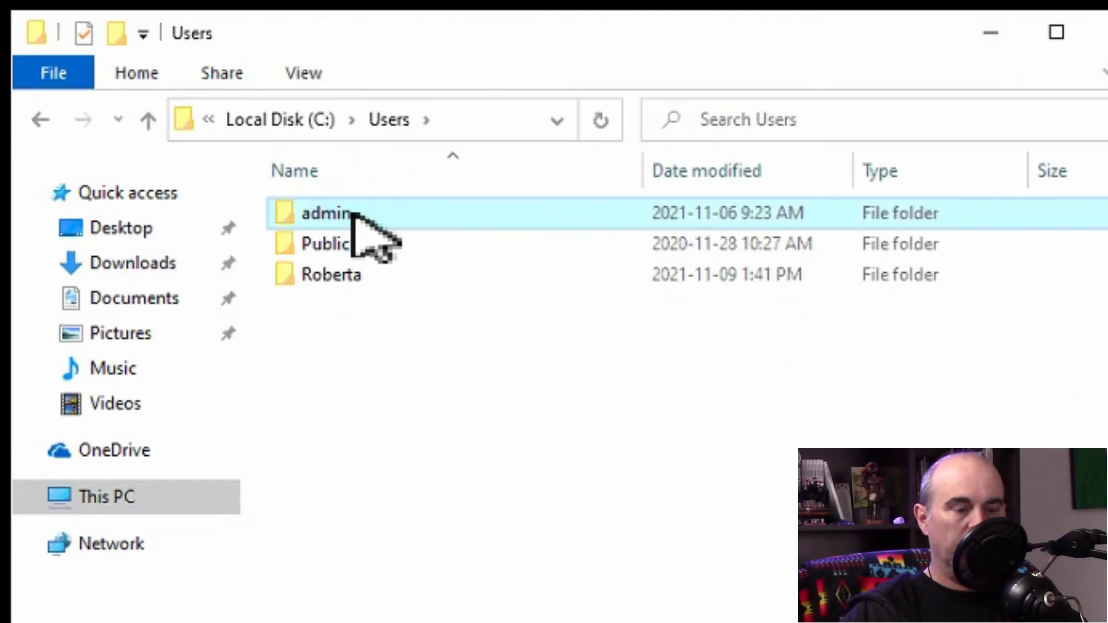
Step: Compare the new Roberta and old admin profile folders, then open admin
left_click(361, 277)
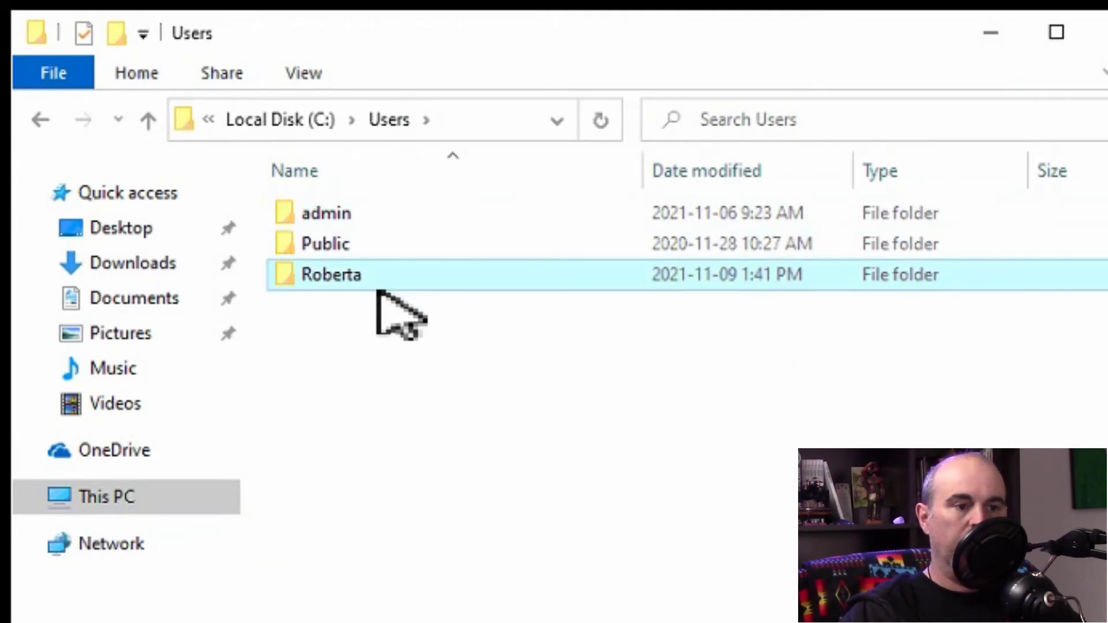
mouse_move(331, 275)
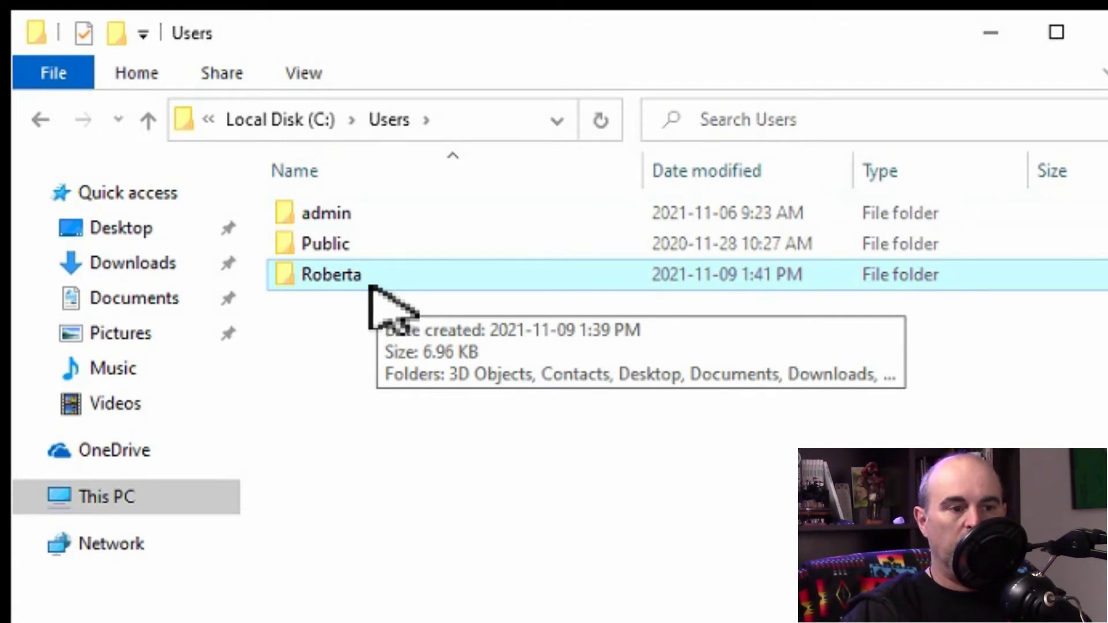
left_click(346, 214)
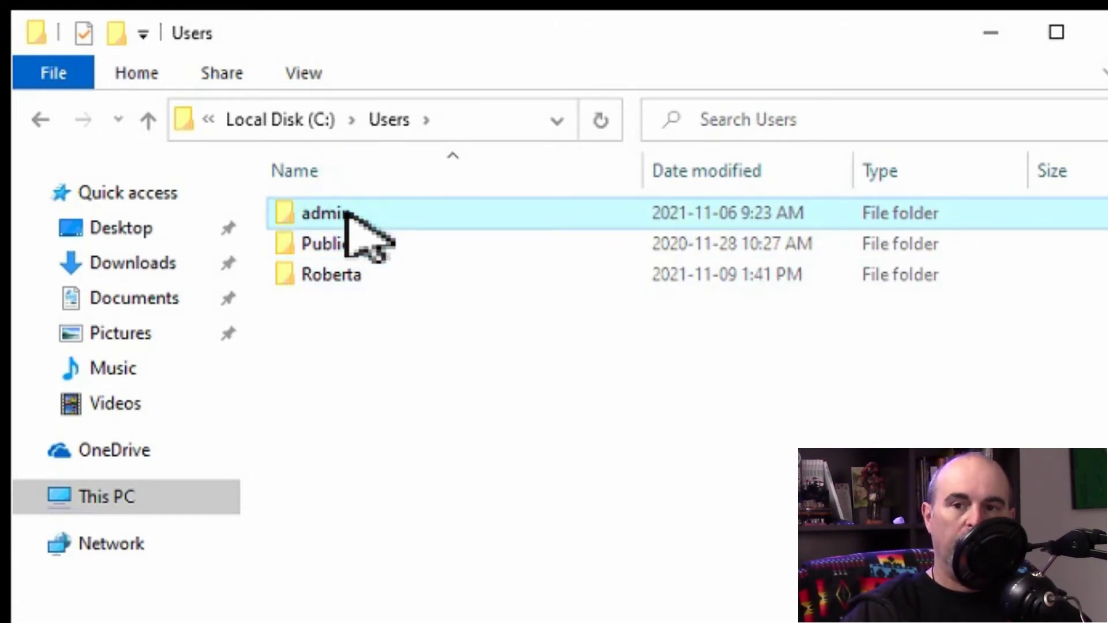
left_click(346, 277)
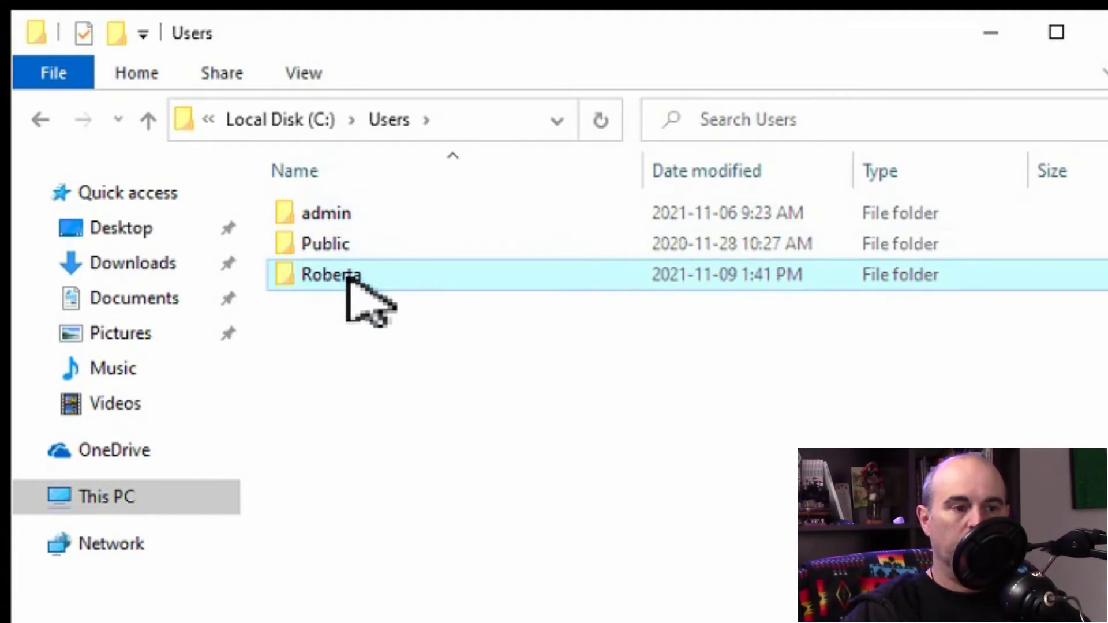
left_click(278, 161)
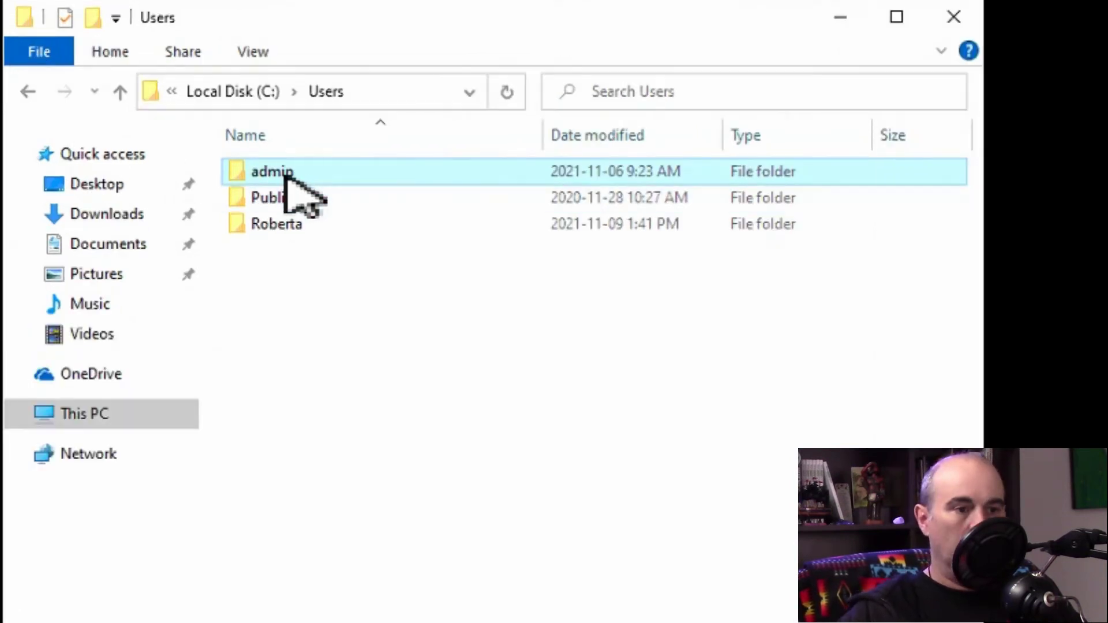
double_click(292, 166)
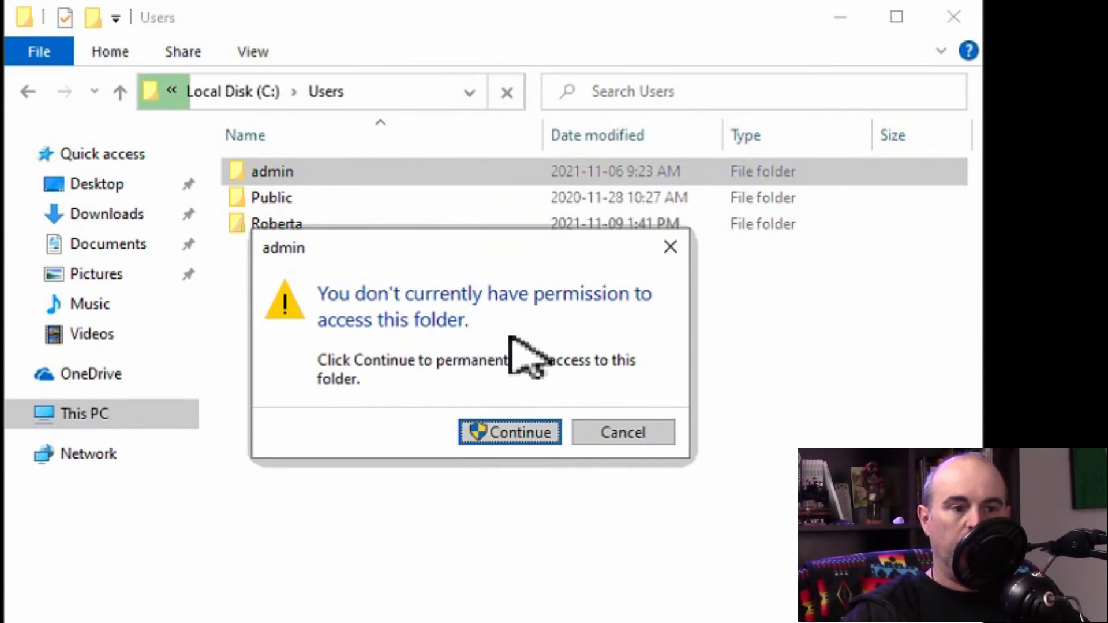
Step: Grant permanent access to the admin profile folder and reveal its full path
left_click(508, 437)
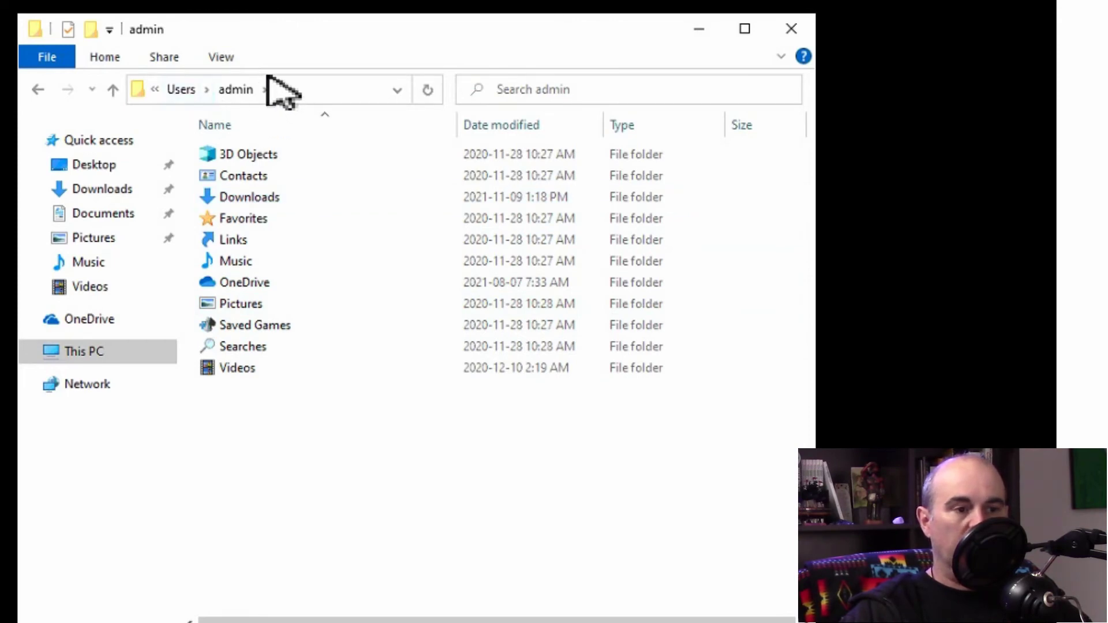
left_click(291, 82)
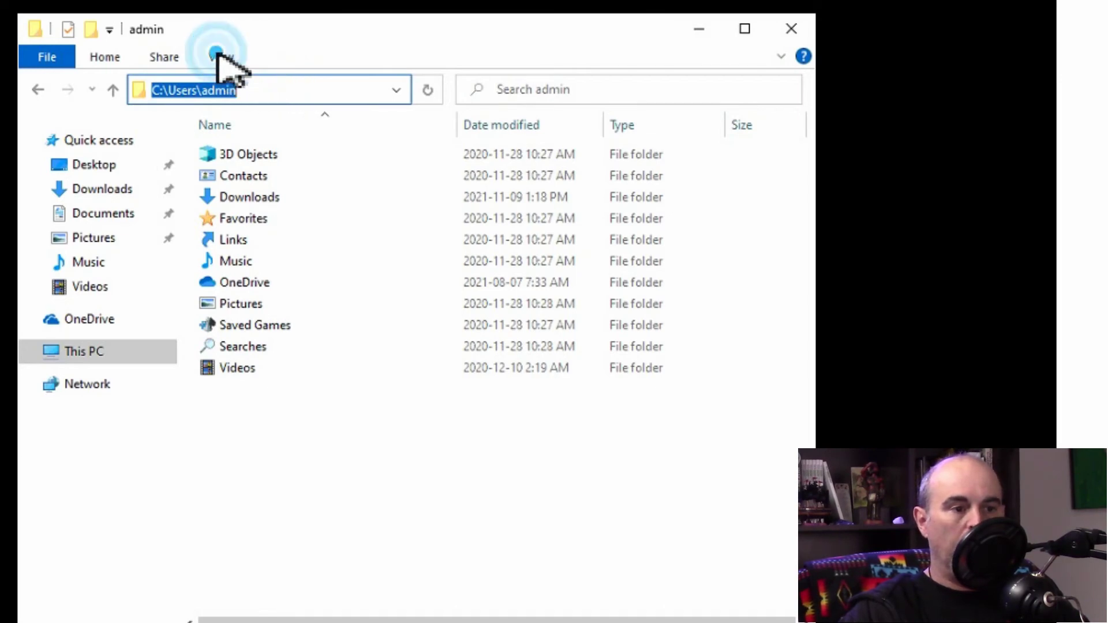
Step: Show hidden items and open the admin profile's AppData folder
left_click(216, 53)
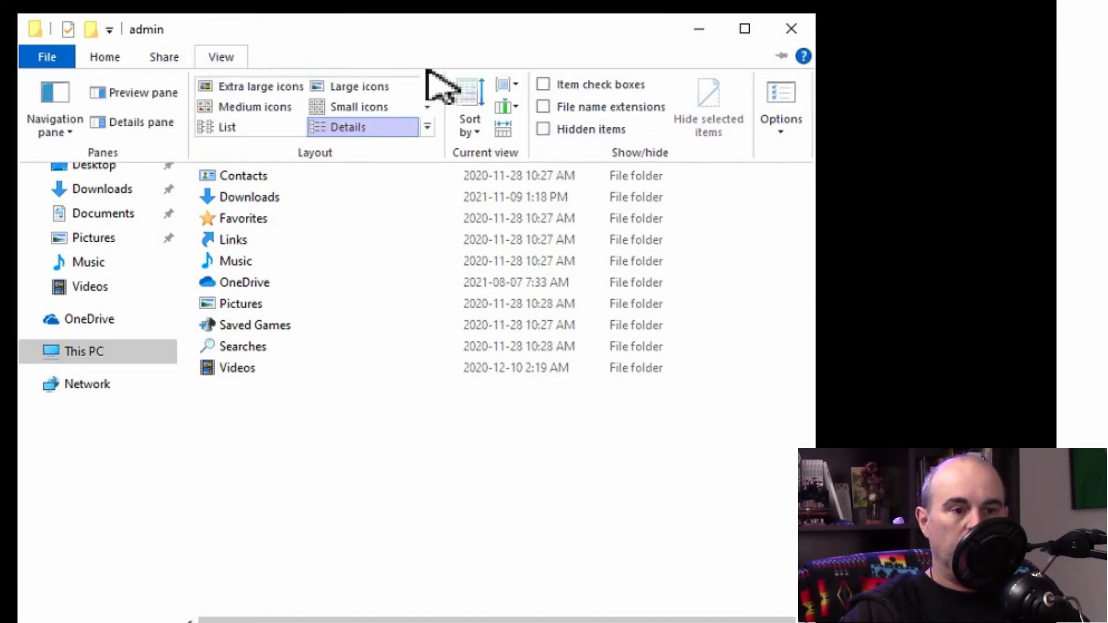
left_click(546, 130)
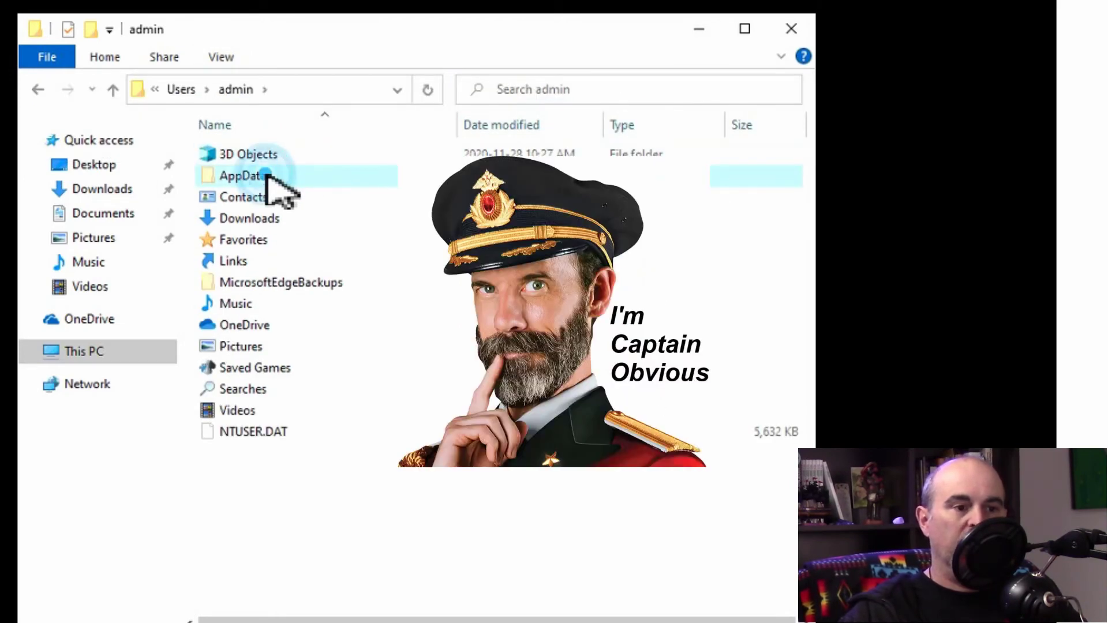
left_click(266, 175)
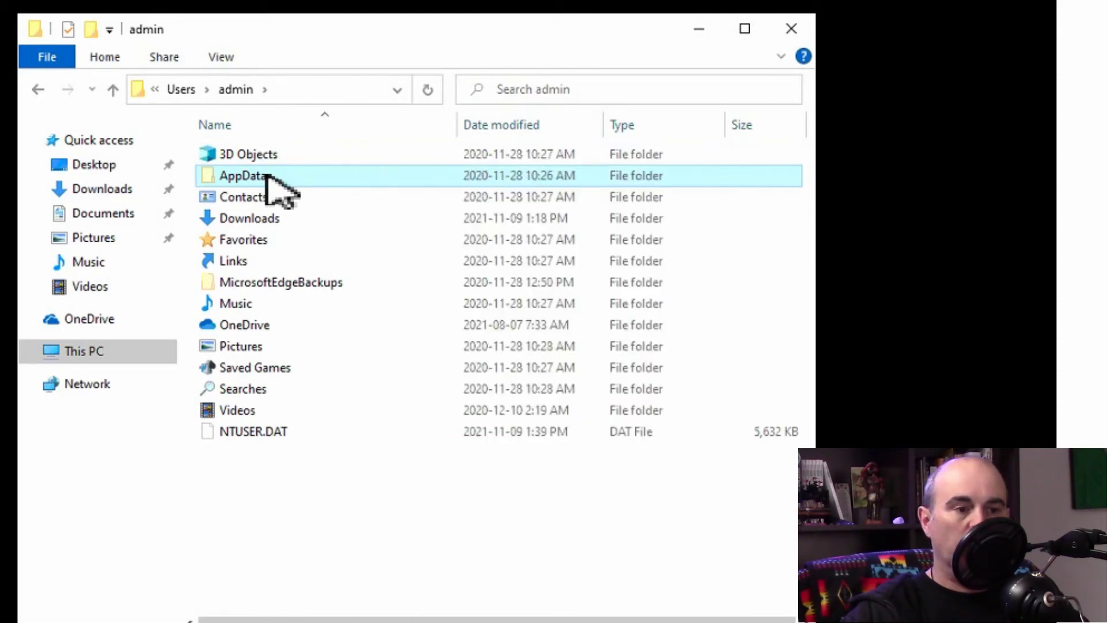
double_click(266, 175)
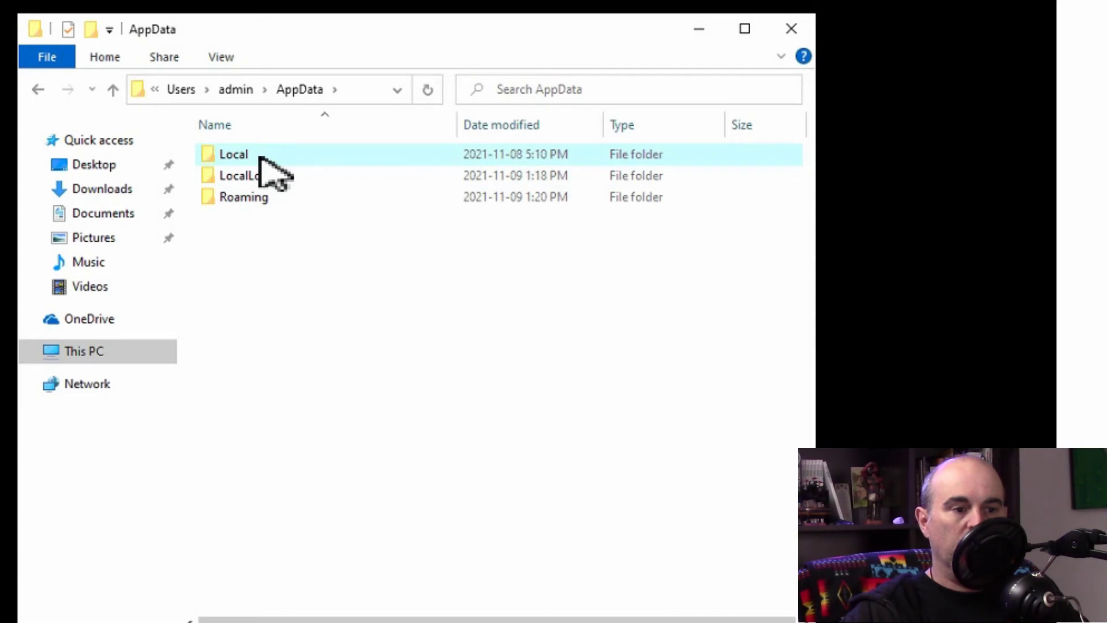
Step: Browse into Local\Google\Chrome to reach Chrome's User Data folder
double_click(260, 155)
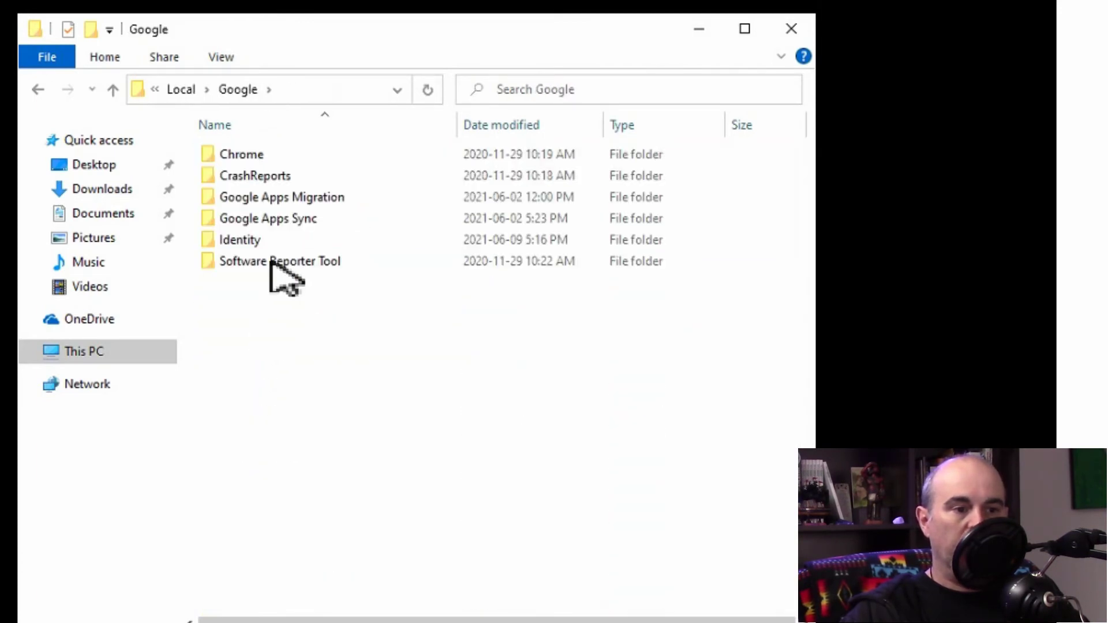
left_click(261, 155)
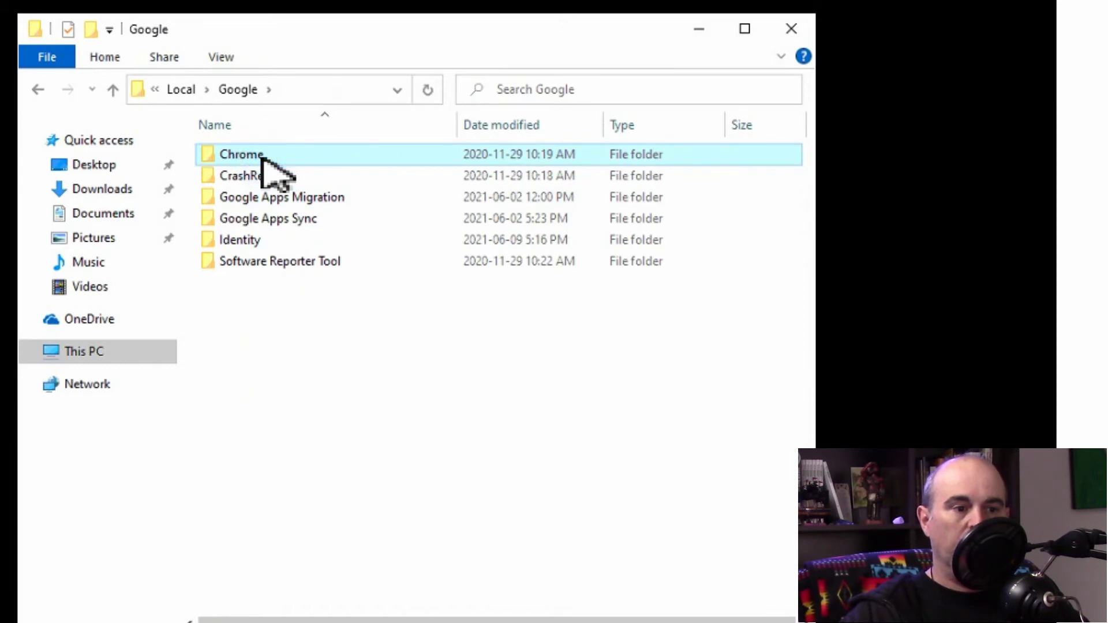
left_click(263, 156)
double_click(218, 158)
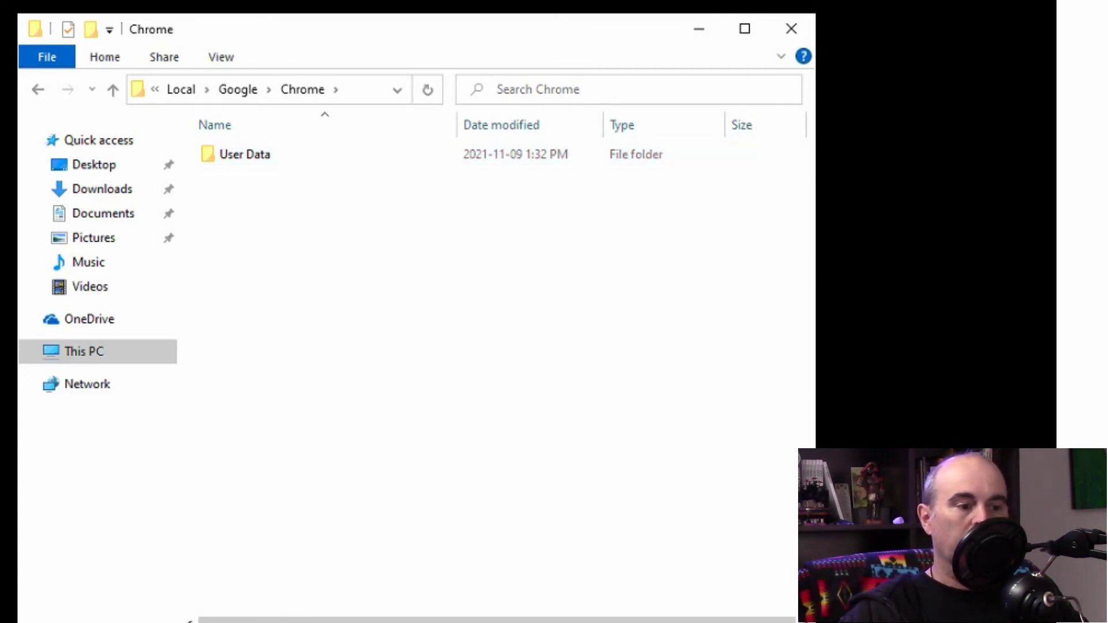
key("super")
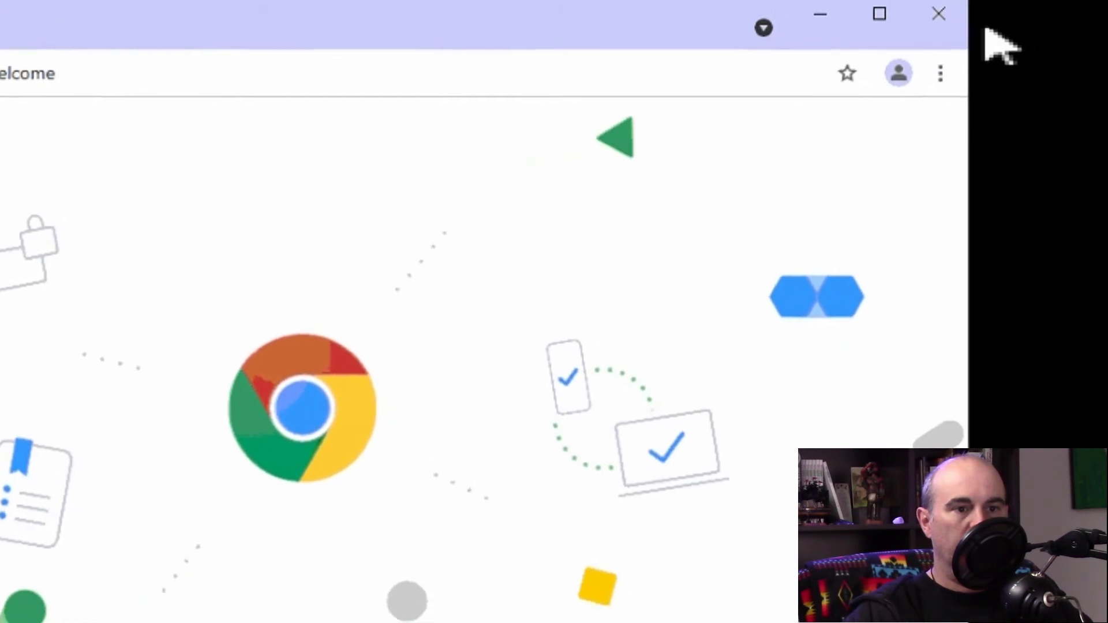
Step: Turn on Show bookmarks bar from Chrome's Bookmarks menu
left_click(918, 76)
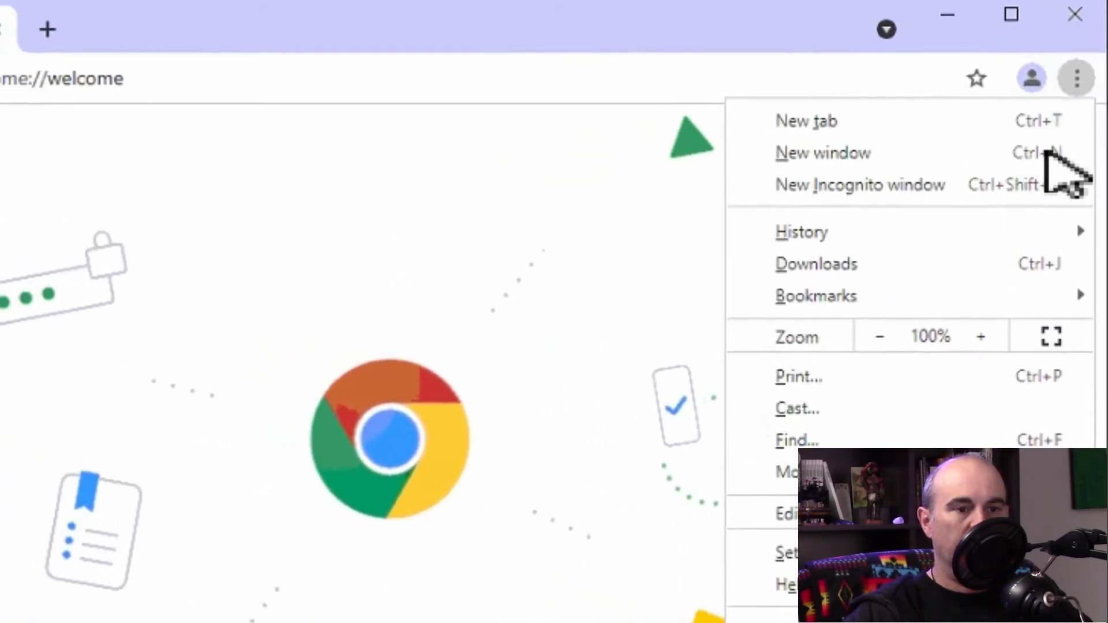
left_click(996, 297)
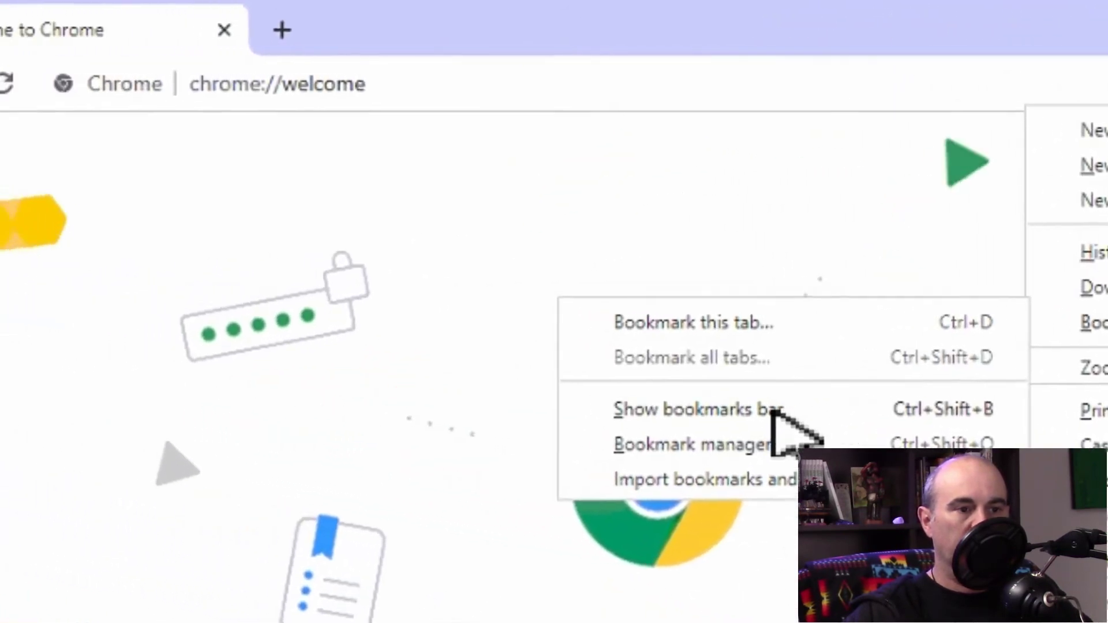
left_click(773, 409)
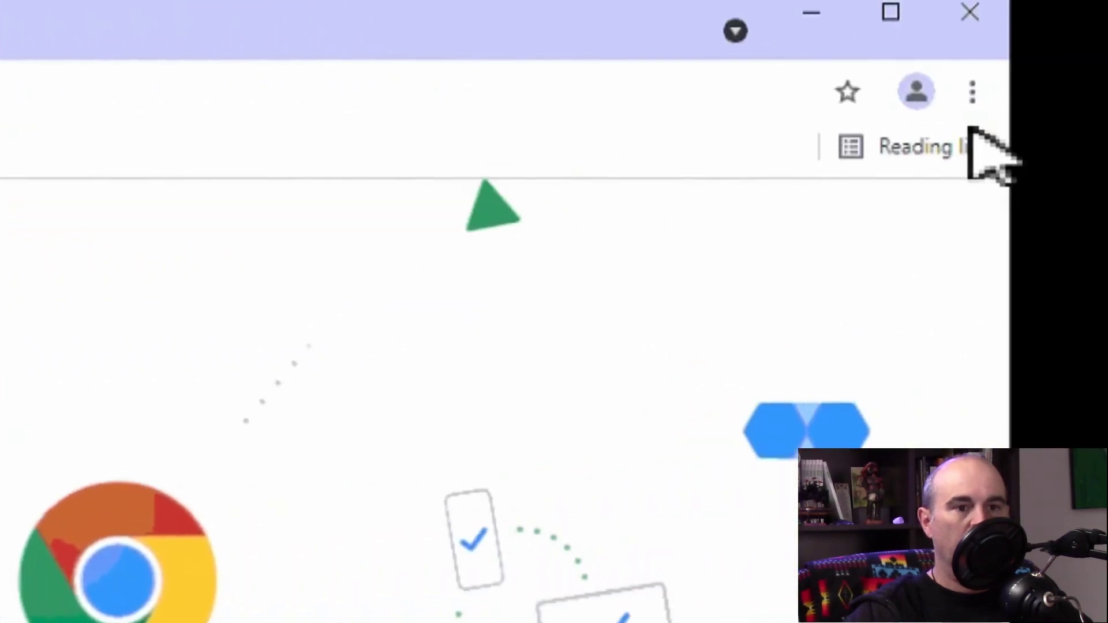
left_click(952, 91)
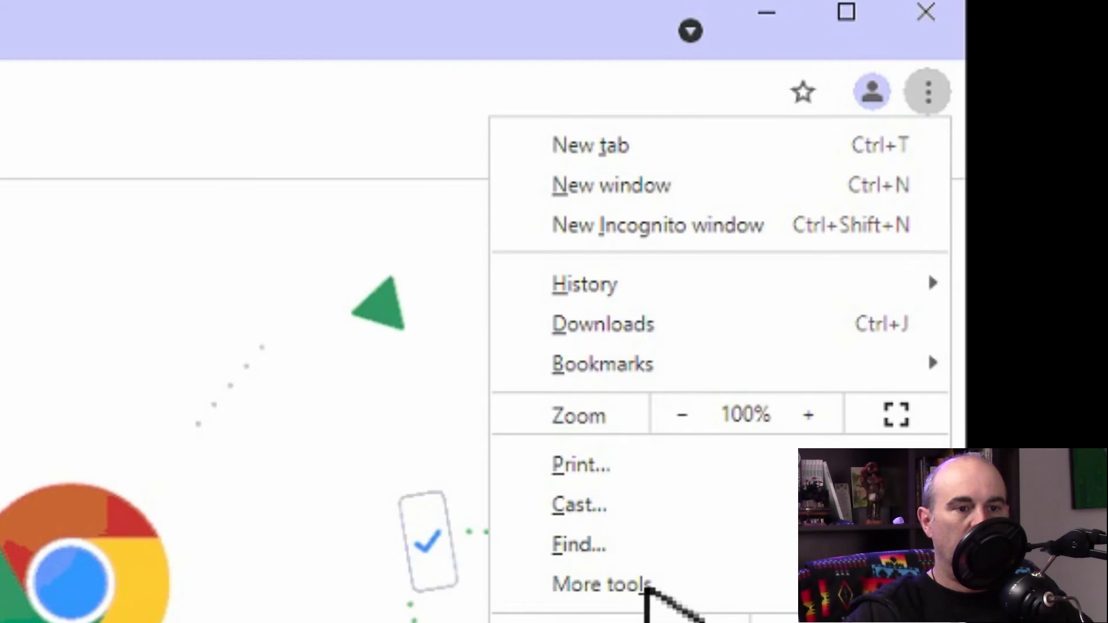
left_click(623, 370)
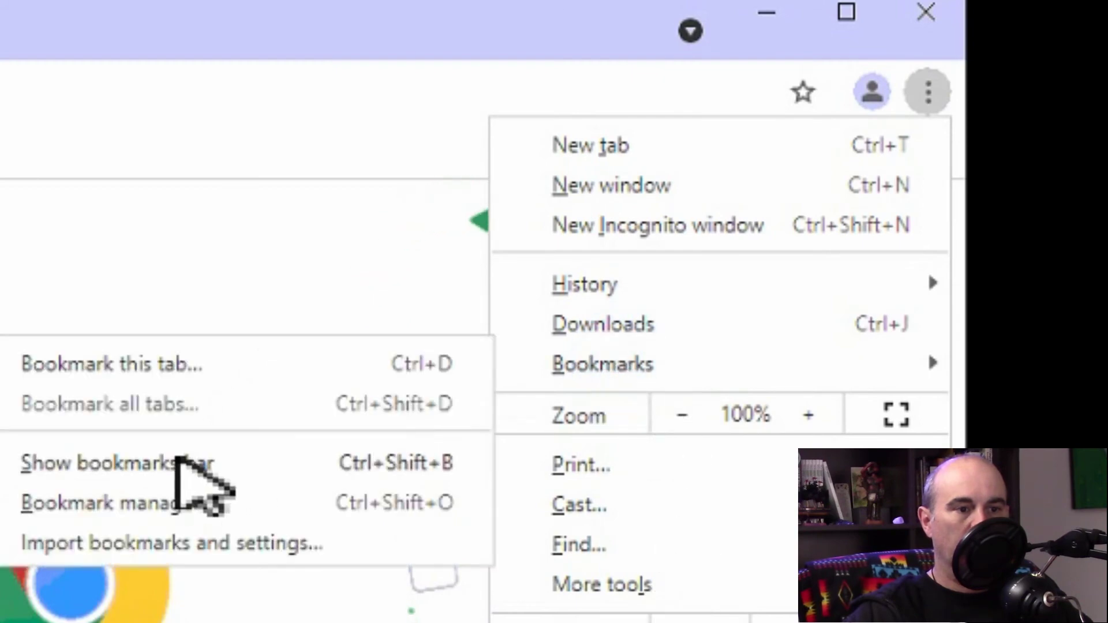
left_click(176, 457)
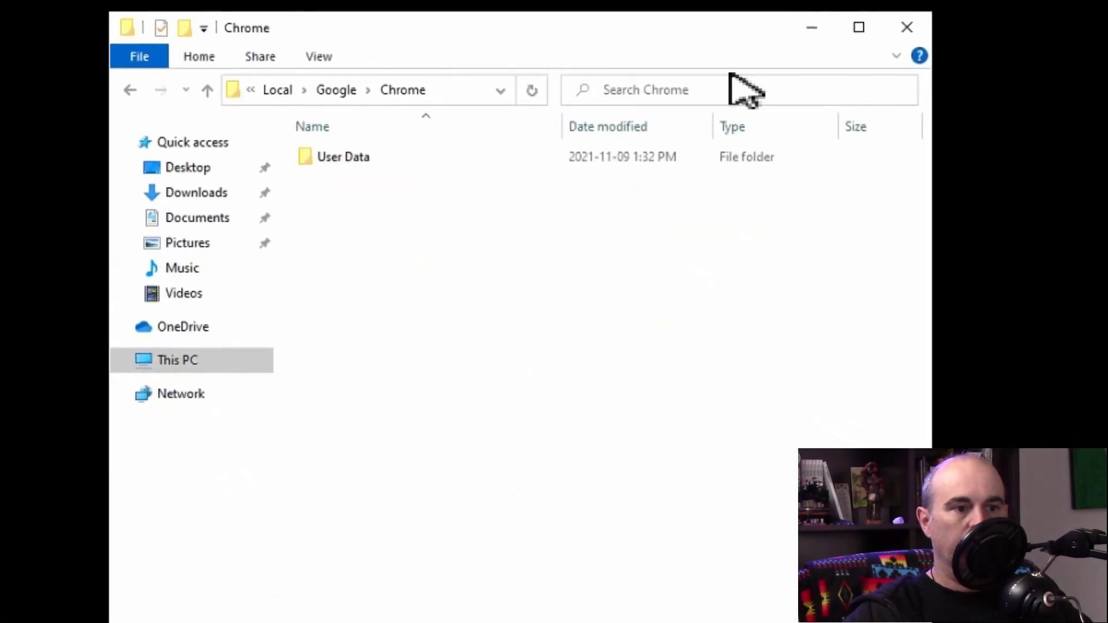
Step: Copy the admin profile's Chrome User Data folder and check its full path
left_click(322, 151)
mouse_move(343, 157)
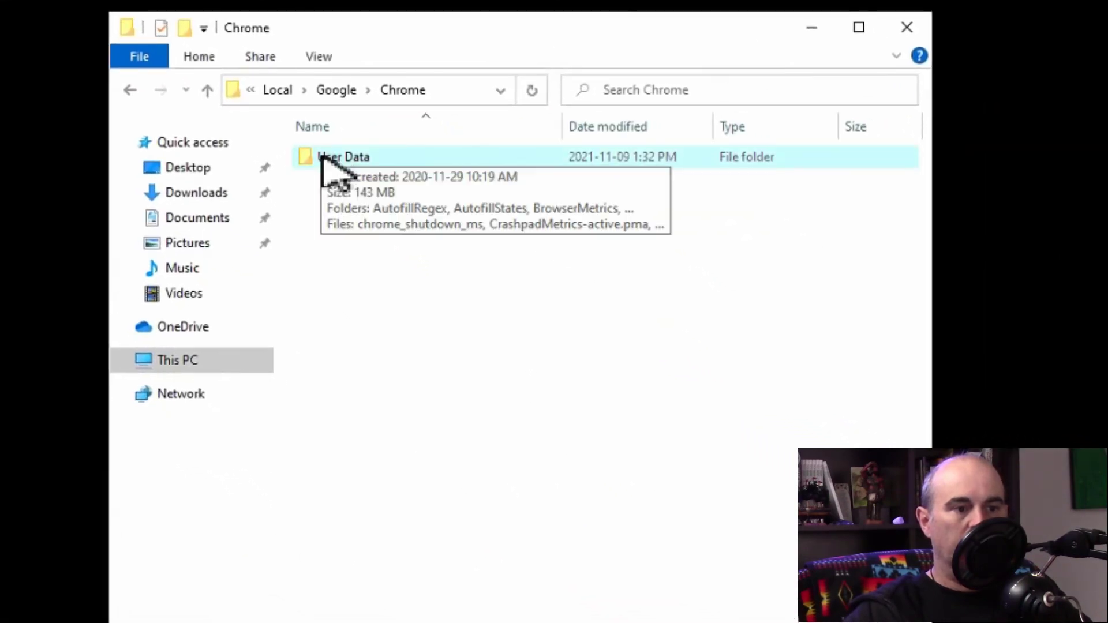
right_click(322, 158)
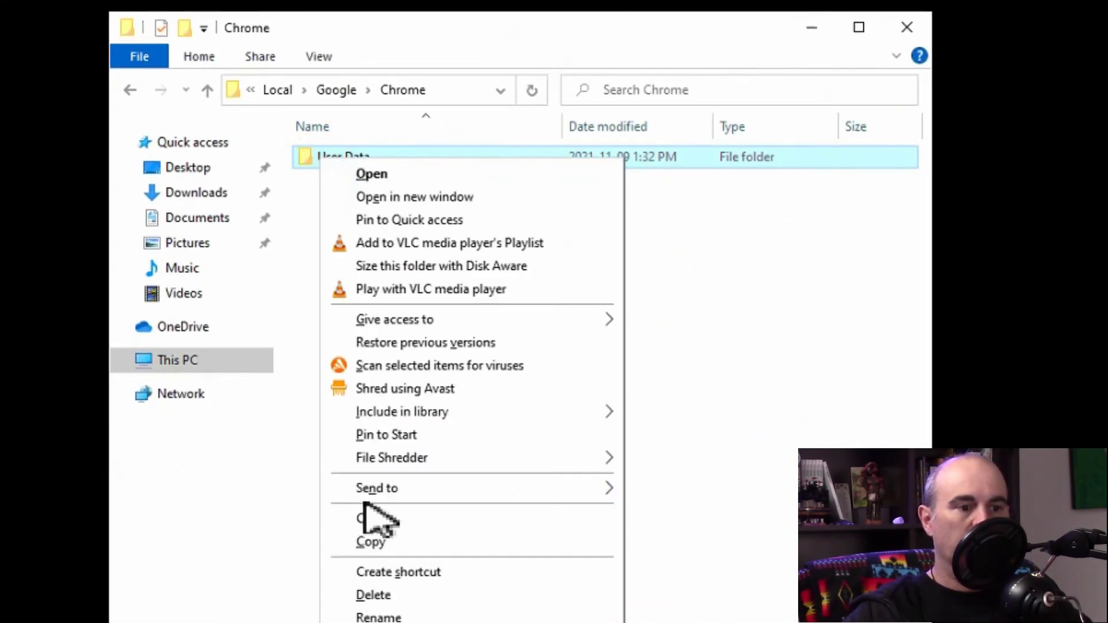
left_click(367, 544)
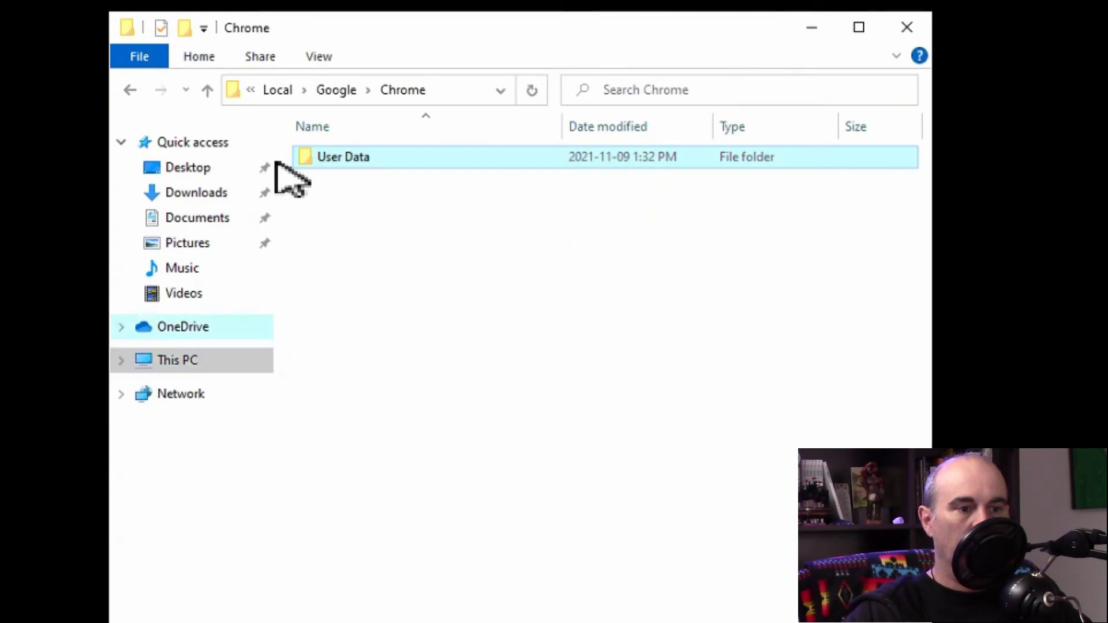
left_click(463, 90)
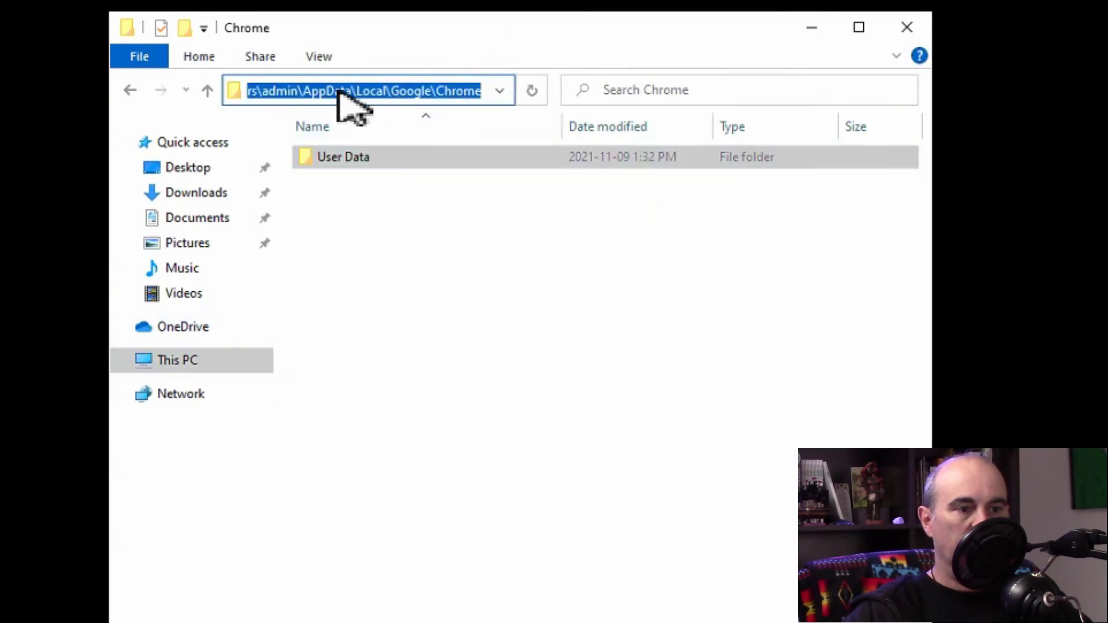
left_click_drag(345, 91, 141, 92)
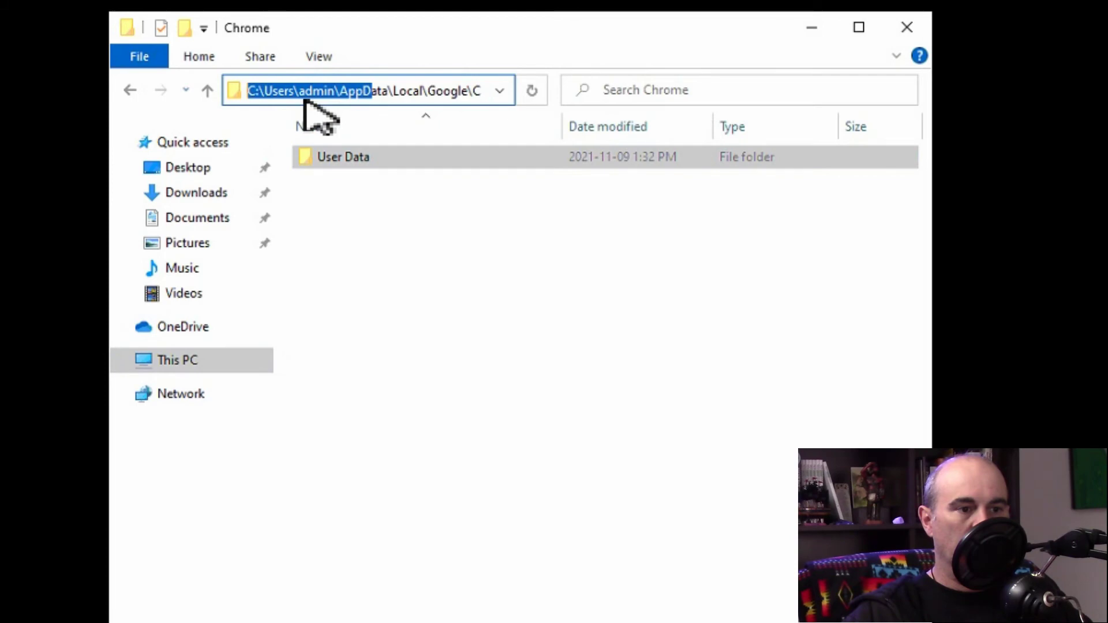
left_click(307, 302)
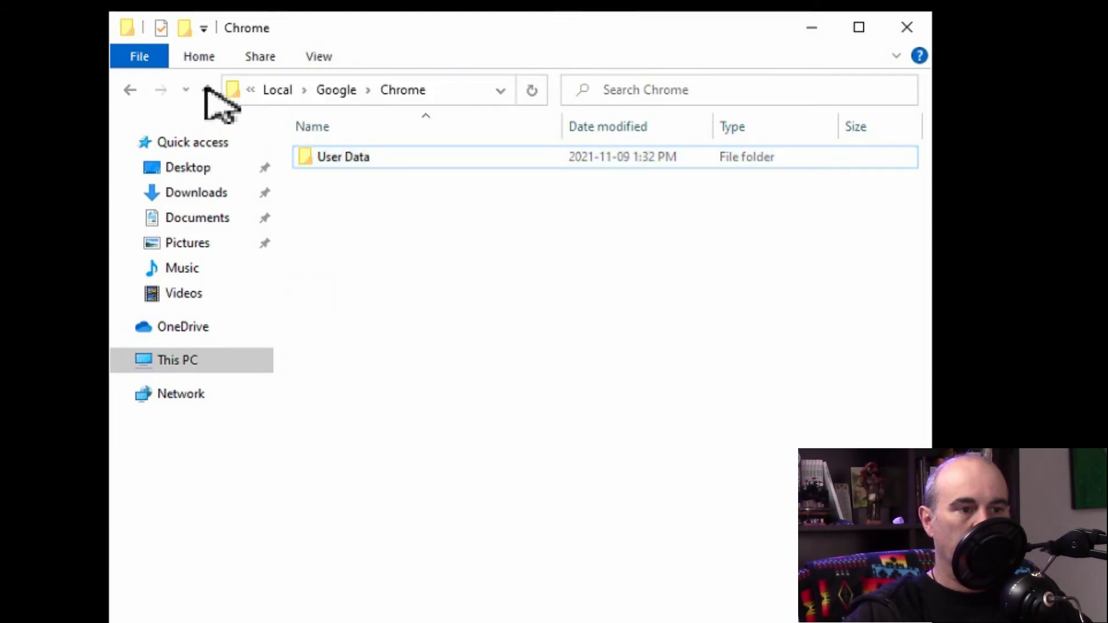
Step: Go to Roberta's AppData\Local\Google\Chrome folder
left_click(124, 90)
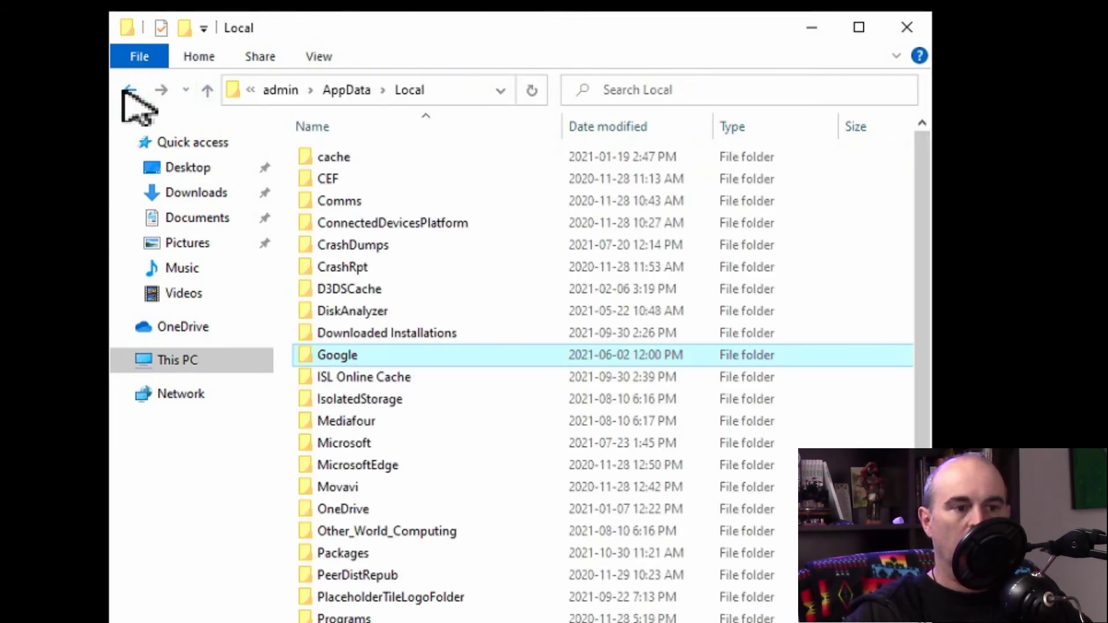
left_click(125, 91)
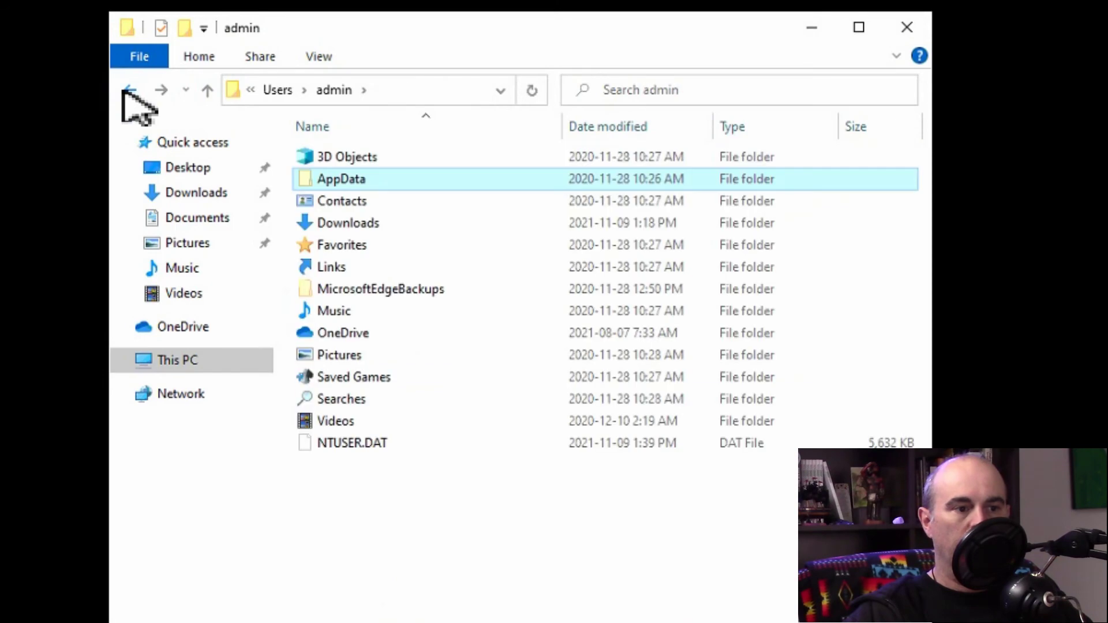
left_click(124, 91)
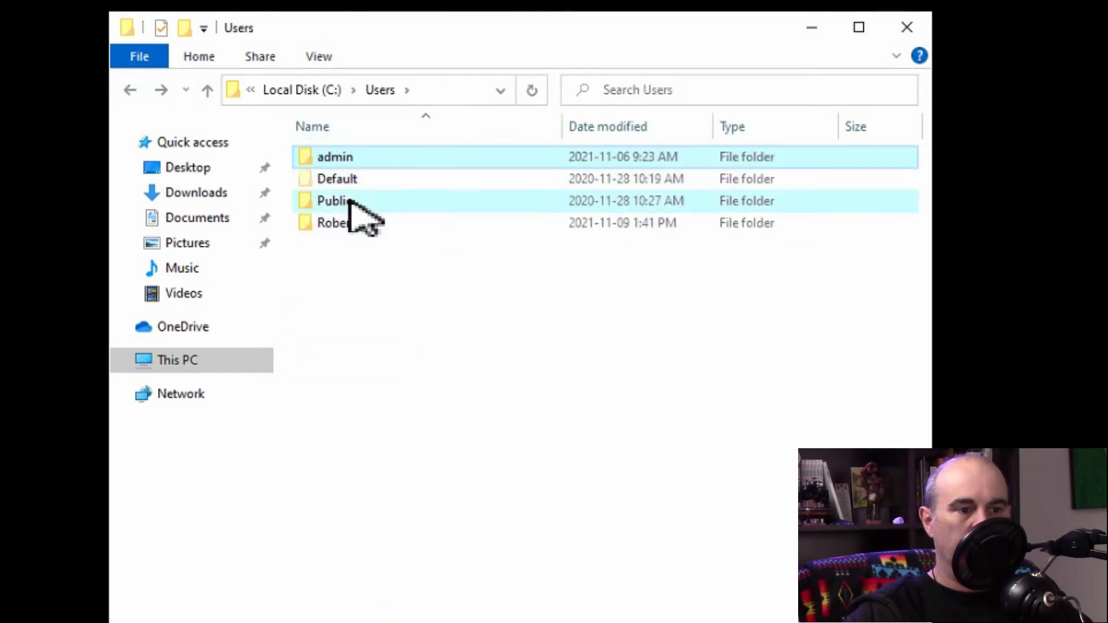
double_click(347, 225)
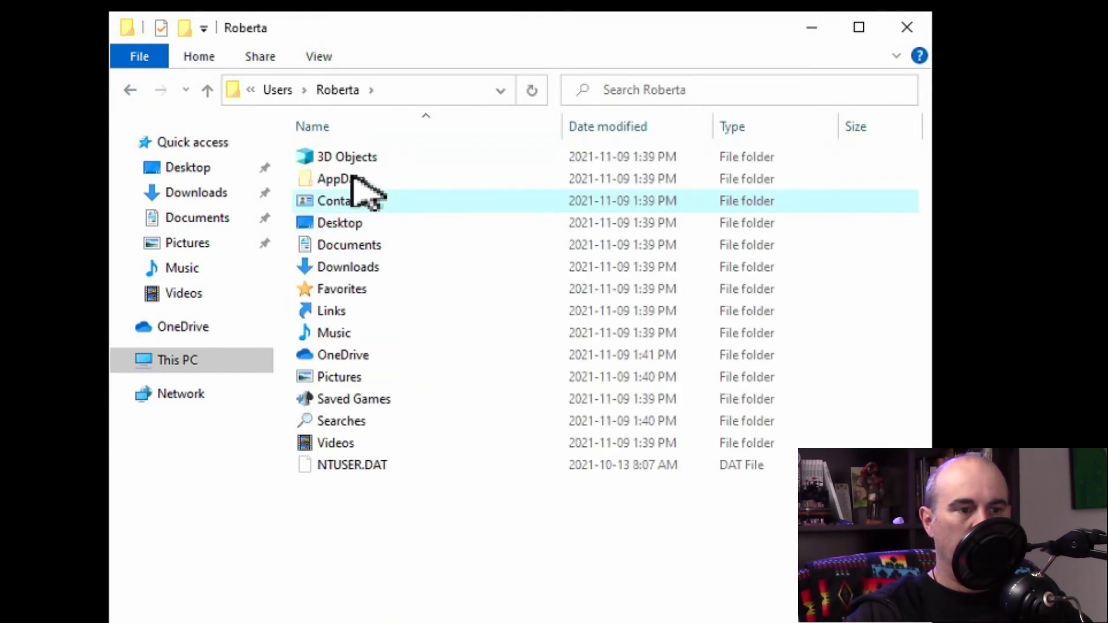
left_click(349, 181)
double_click(351, 182)
double_click(345, 158)
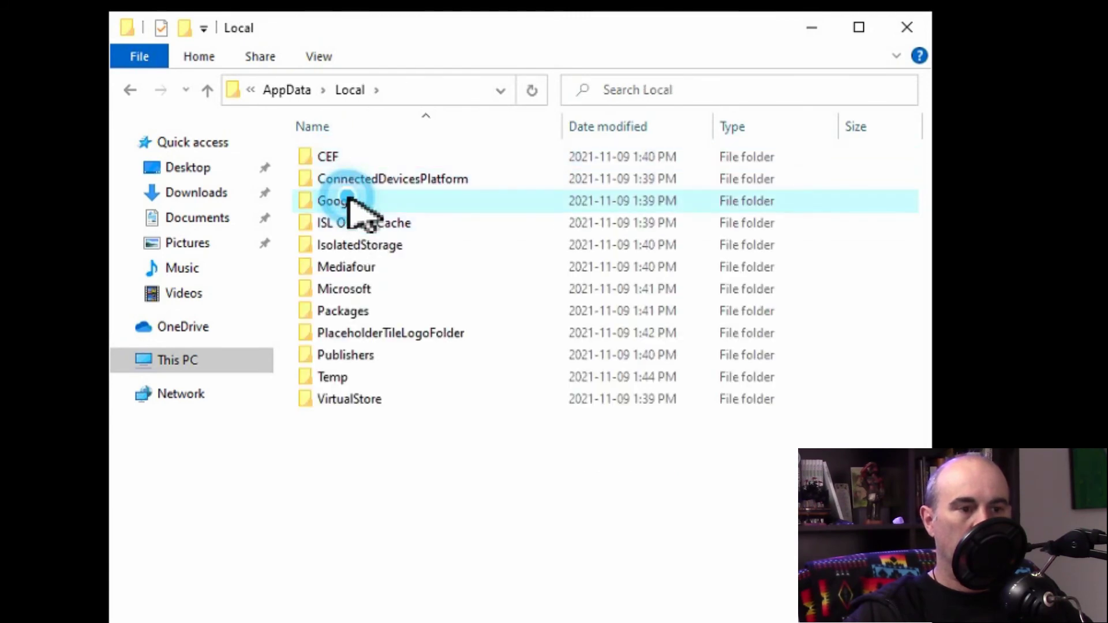
double_click(348, 202)
double_click(348, 157)
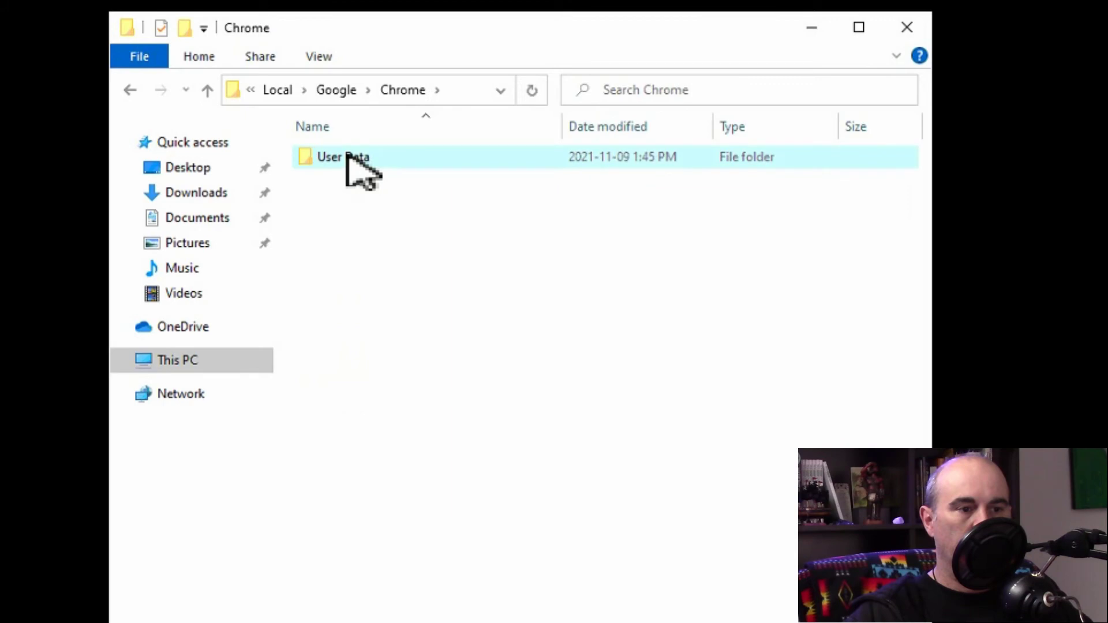
Step: Paste User Data into Roberta's Chrome folder, replacing the existing files
right_click(352, 200)
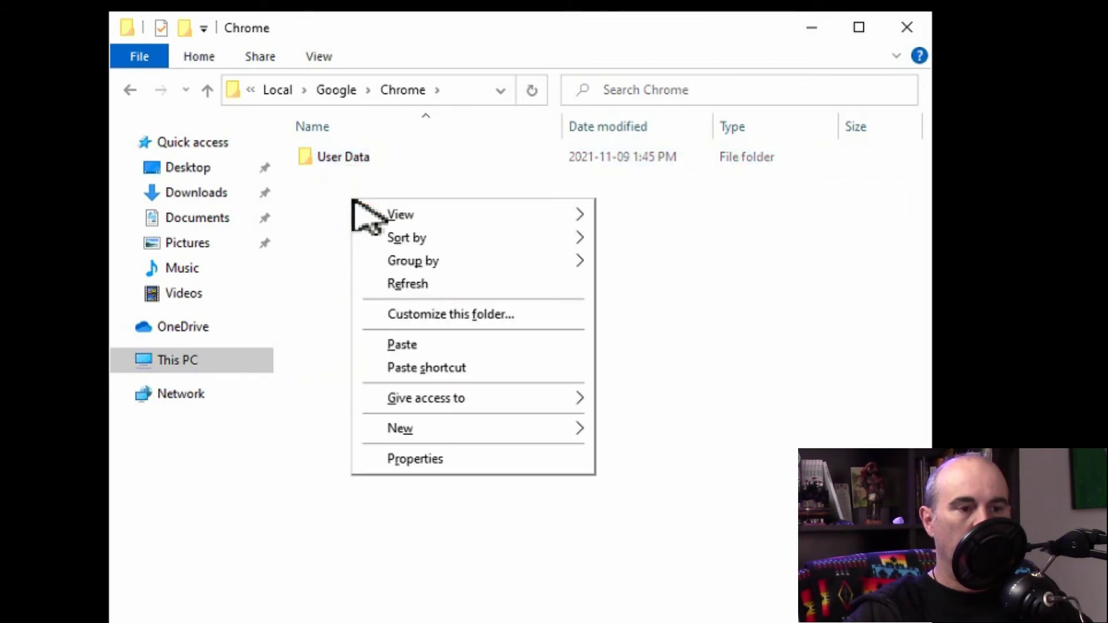
left_click(402, 345)
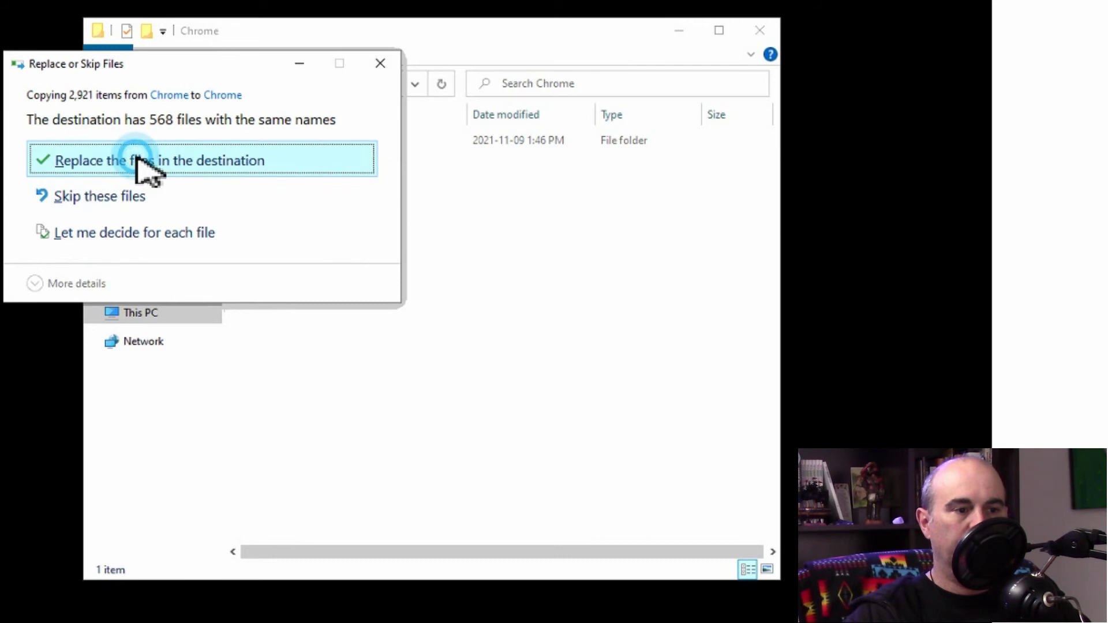
left_click(139, 160)
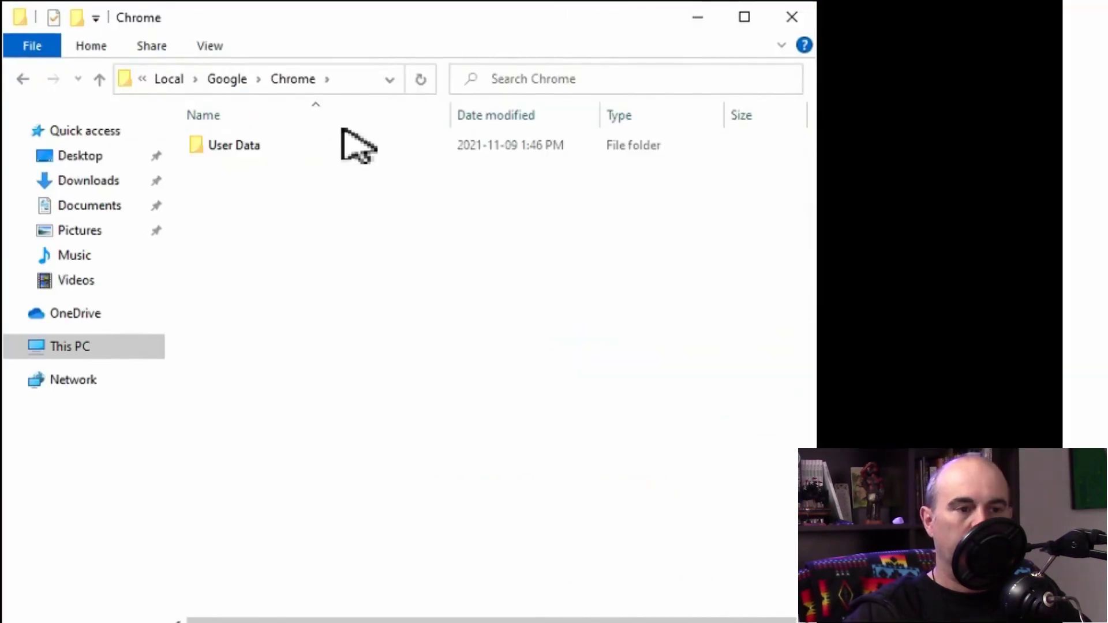
left_click(358, 81)
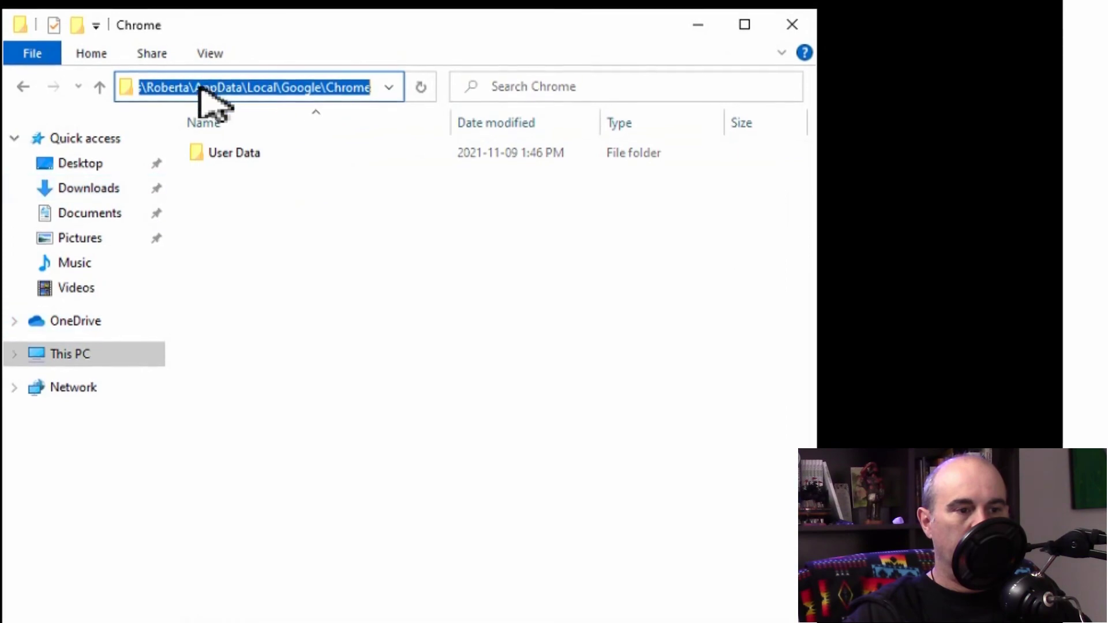
Step: Select and copy every item in C:\Users\admin
left_click(69, 354)
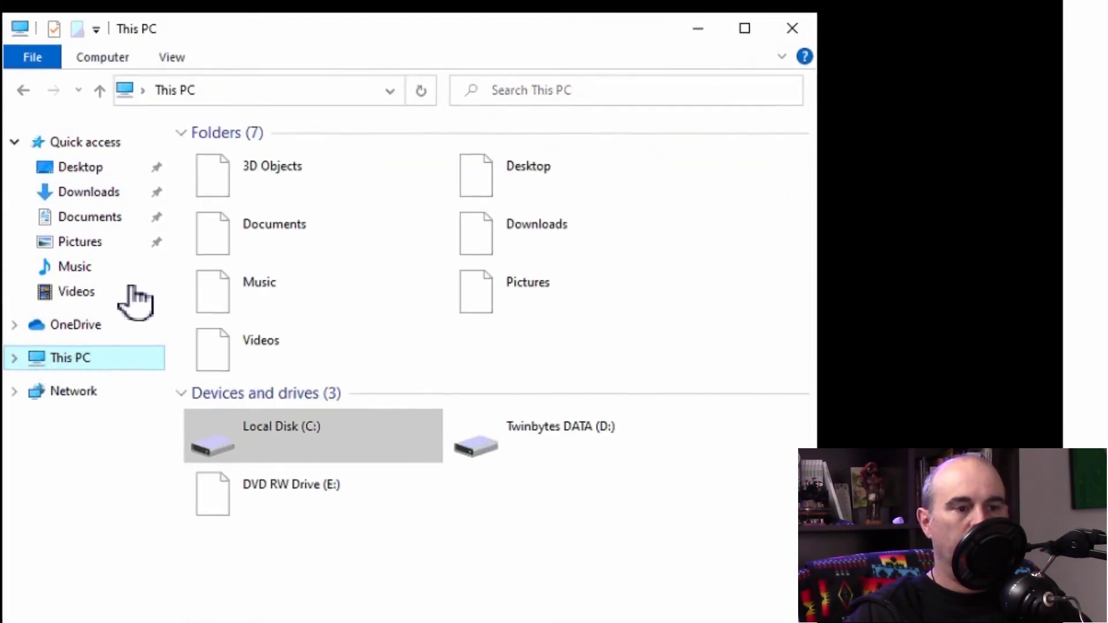
left_click(257, 456)
double_click(250, 458)
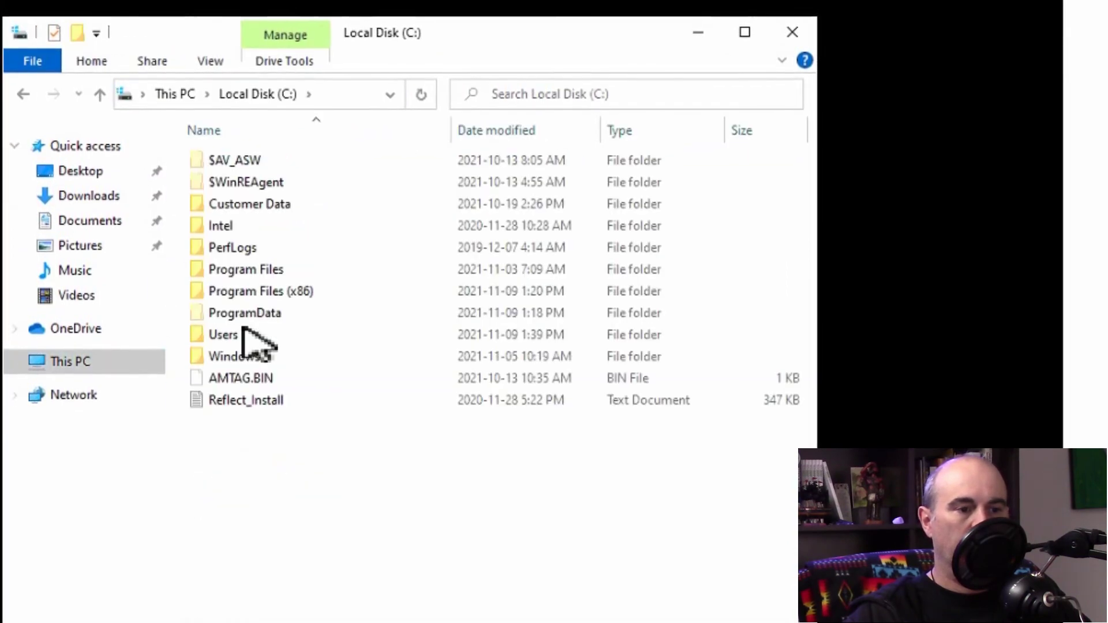
left_click(237, 338)
double_click(237, 339)
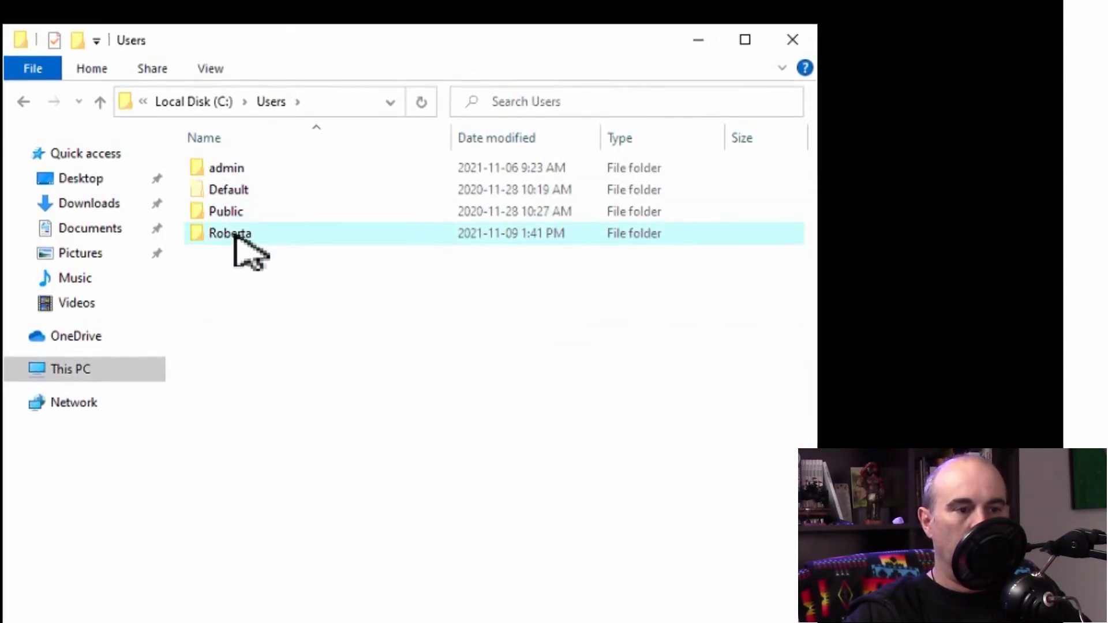
double_click(240, 176)
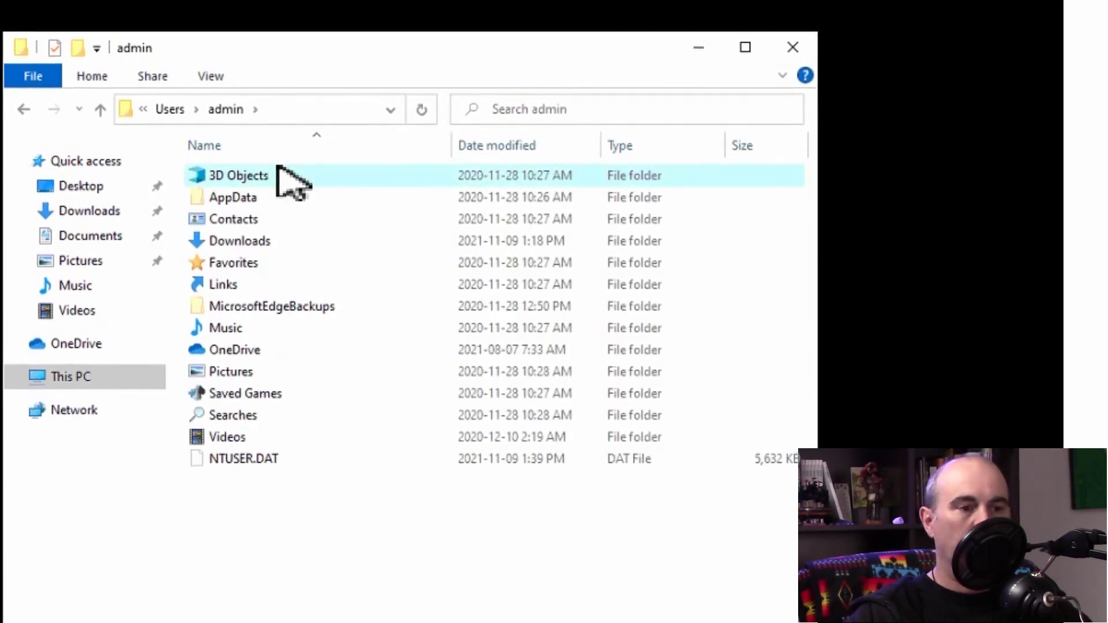
mouse_move(311, 520)
left_mouse_down()
mouse_move(246, 254)
mouse_move(272, 248)
left_mouse_up()
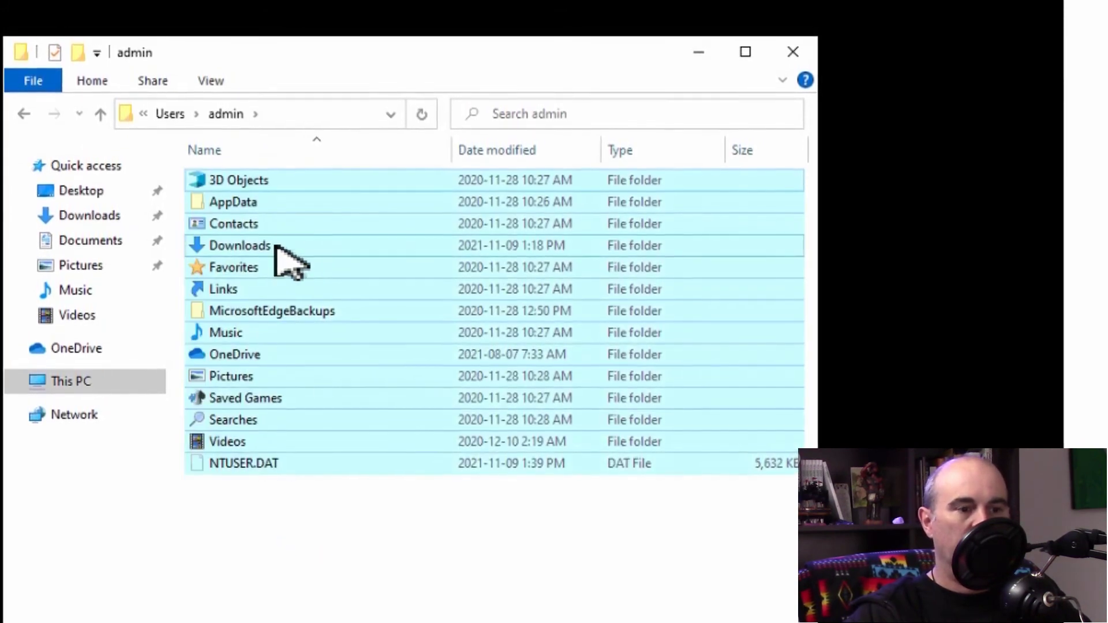
right_click(258, 221)
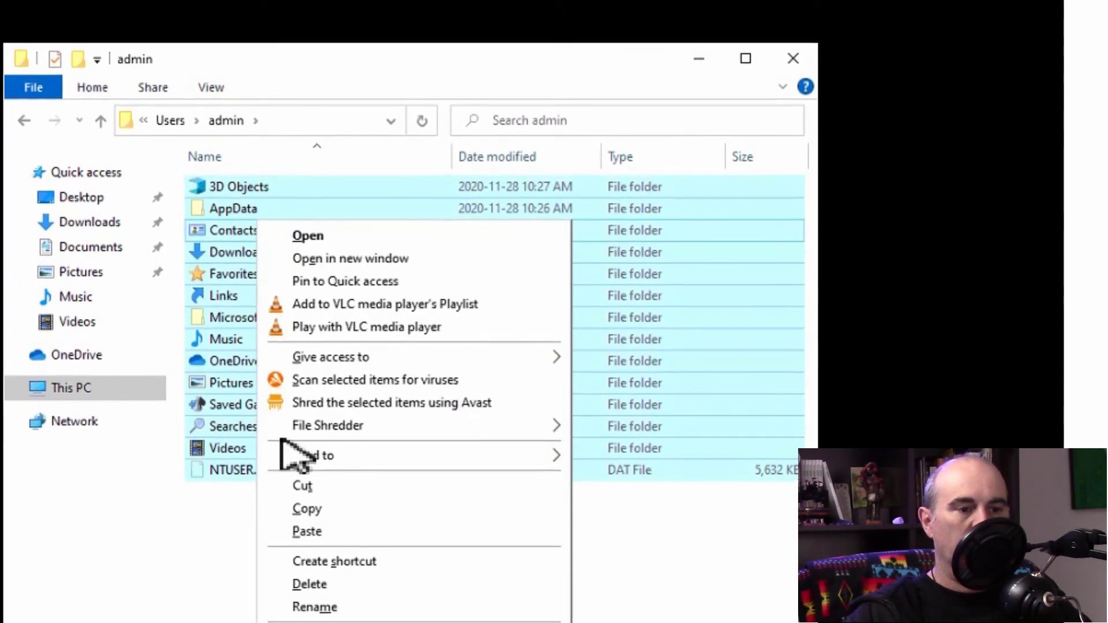
left_click(315, 509)
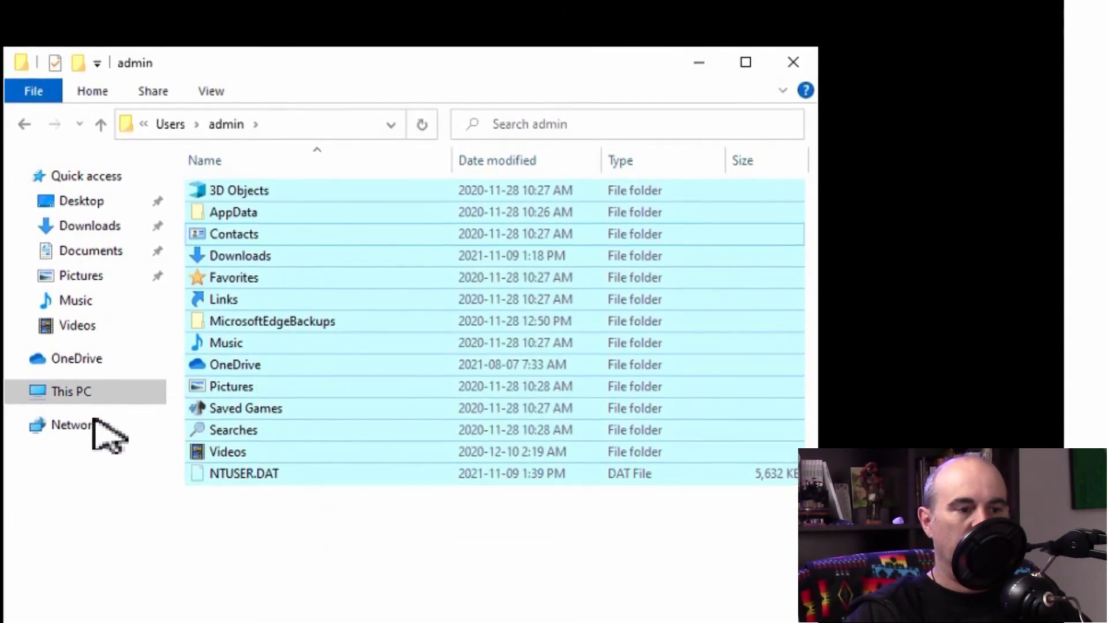
left_click(174, 128)
double_click(235, 260)
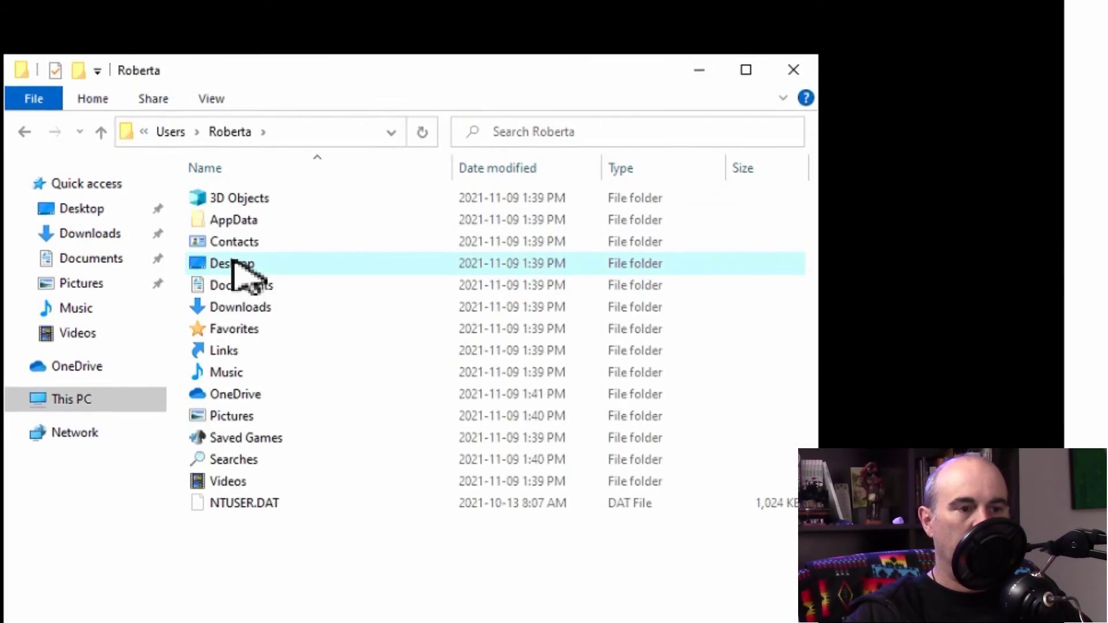
left_click(99, 102)
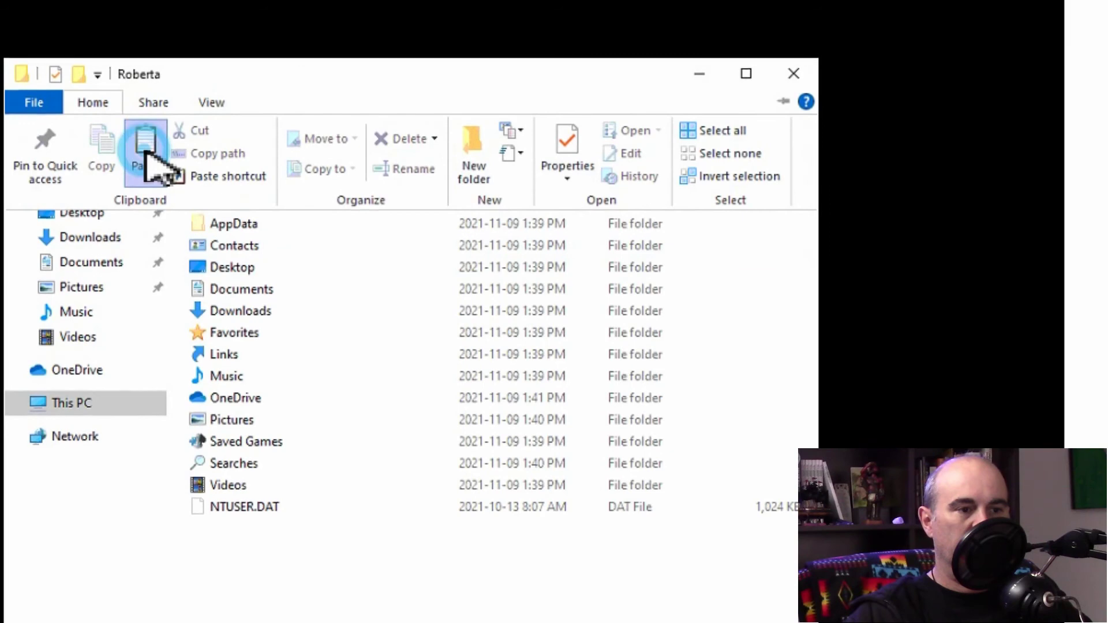
Step: Paste the admin items into Roberta's folder and show detailed copy progress
left_click(145, 152)
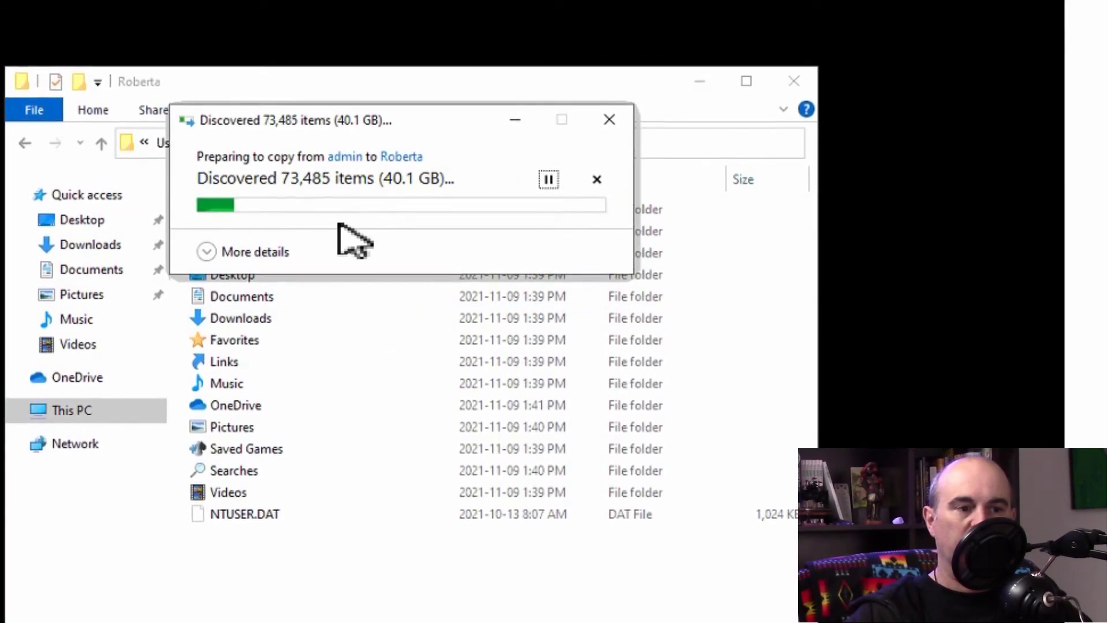
left_click(216, 254)
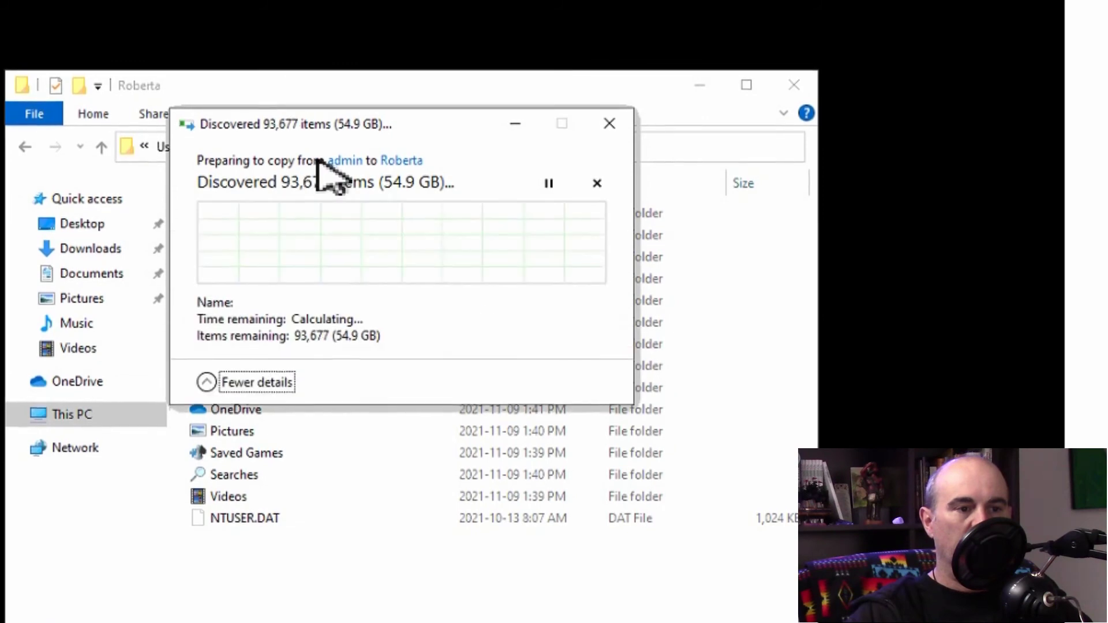
left_click_drag(321, 121, 302, 47)
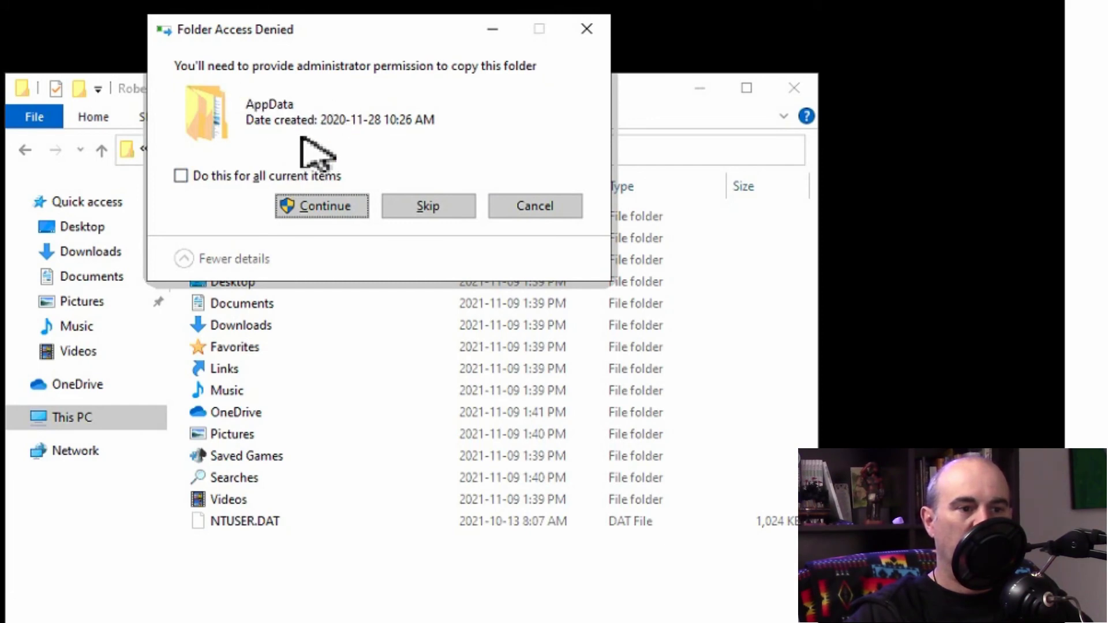
Step: Grant administrator permission for all current items in Folder Access Denied
left_click(180, 175)
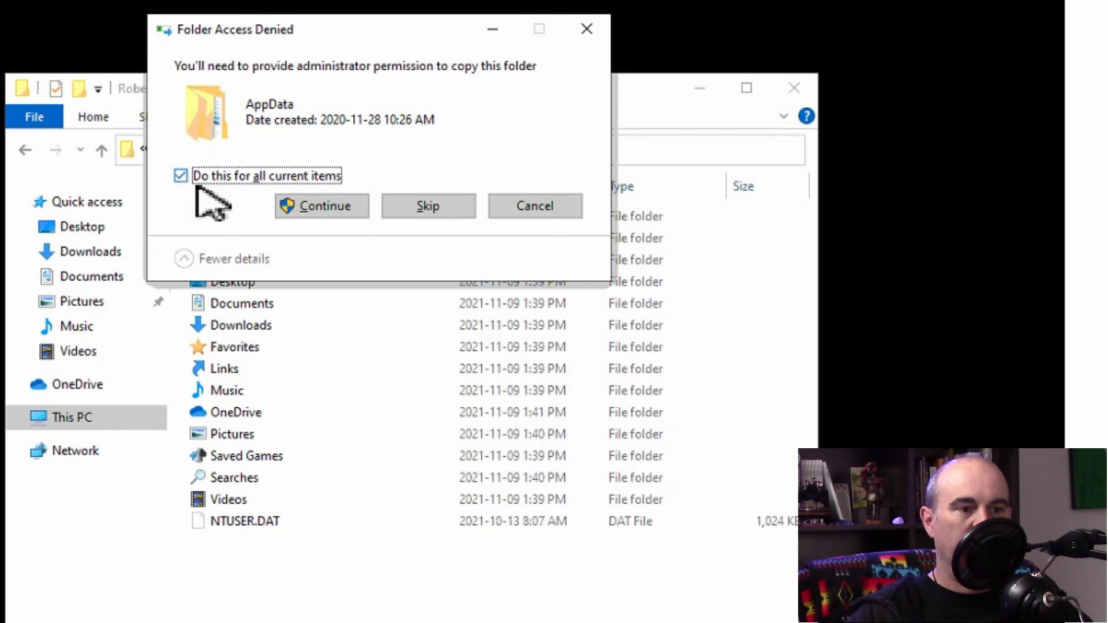
left_click(315, 206)
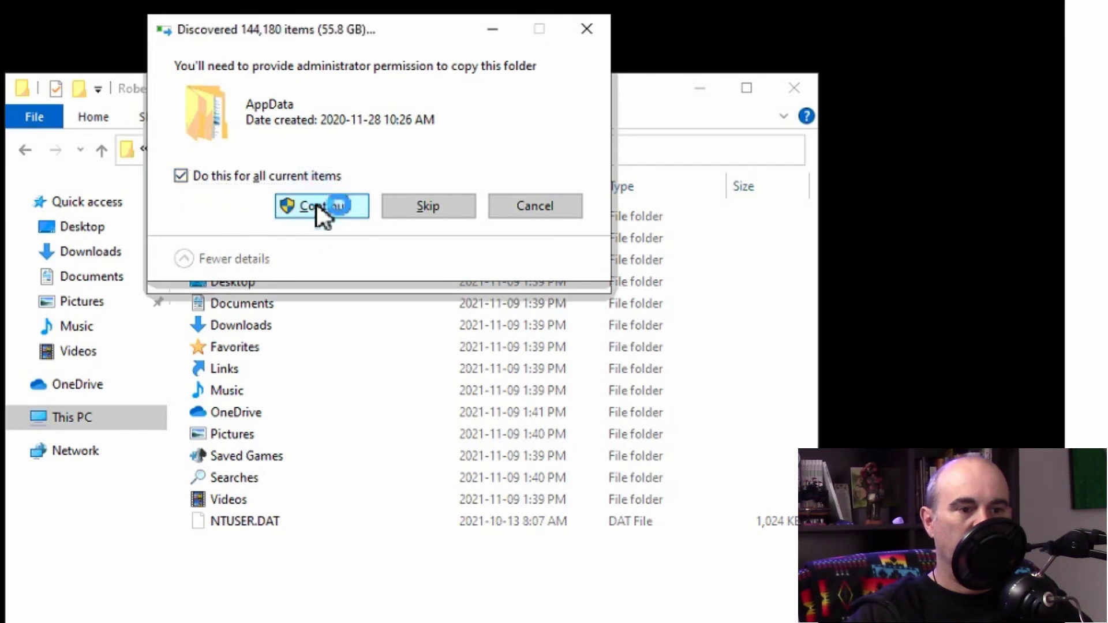